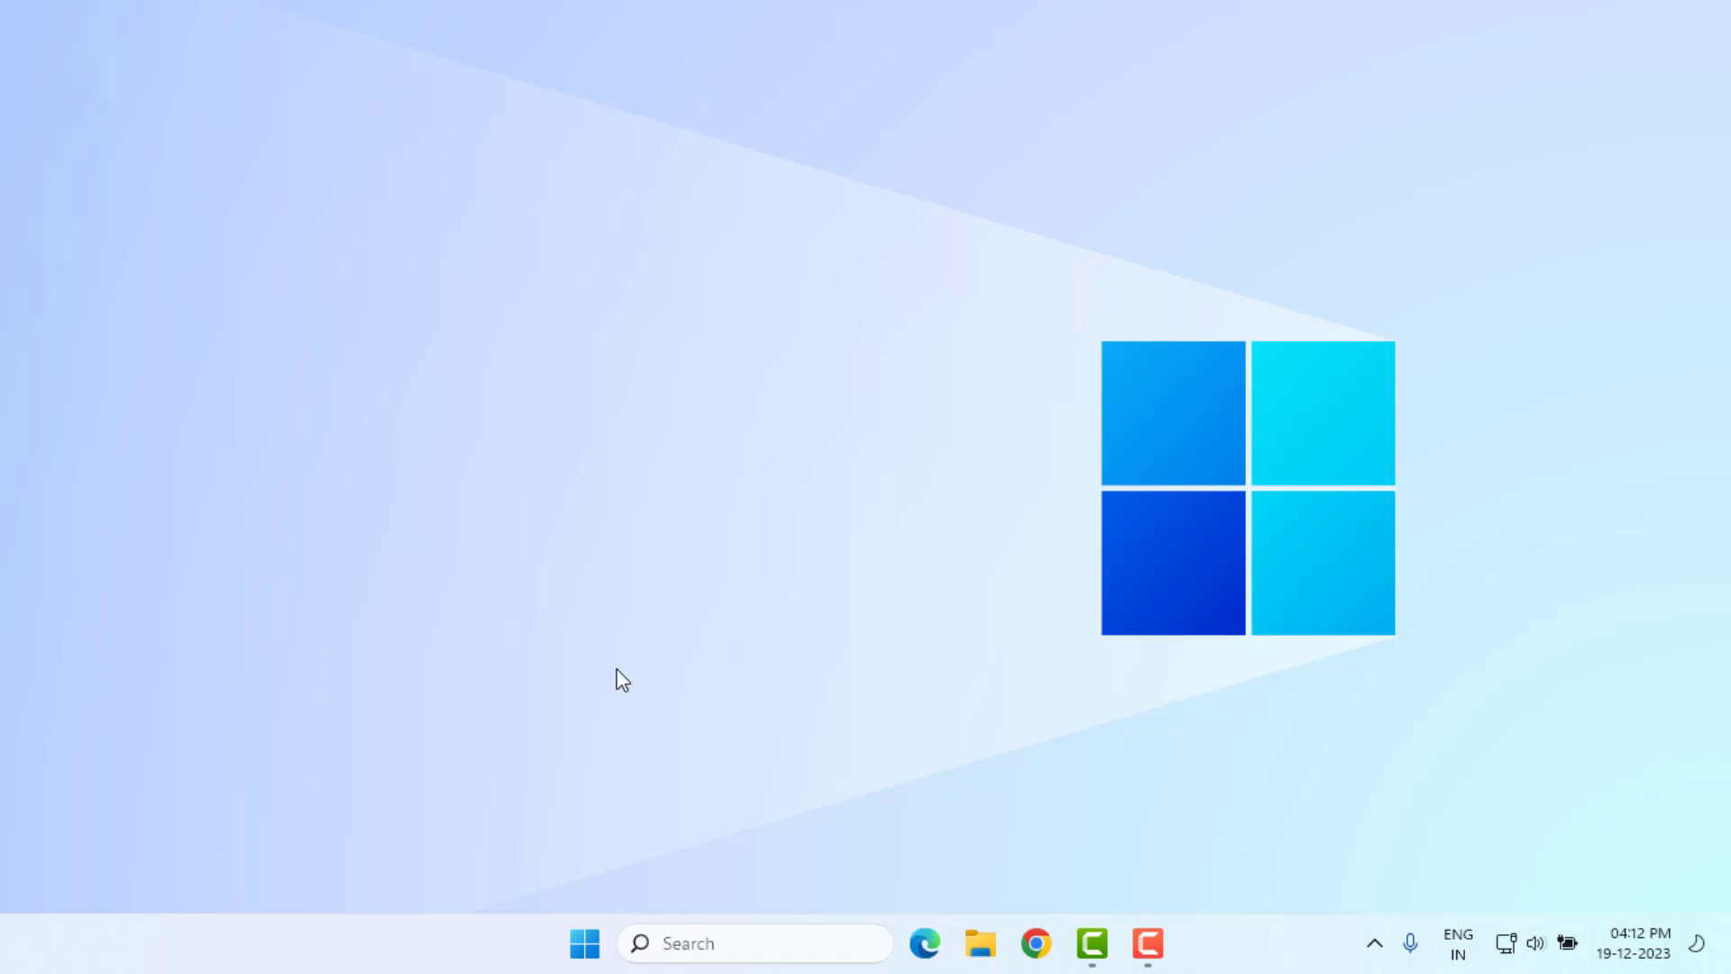
Go to Display > Graphics in Settings and open MSI App Player's graphics options
key("super")
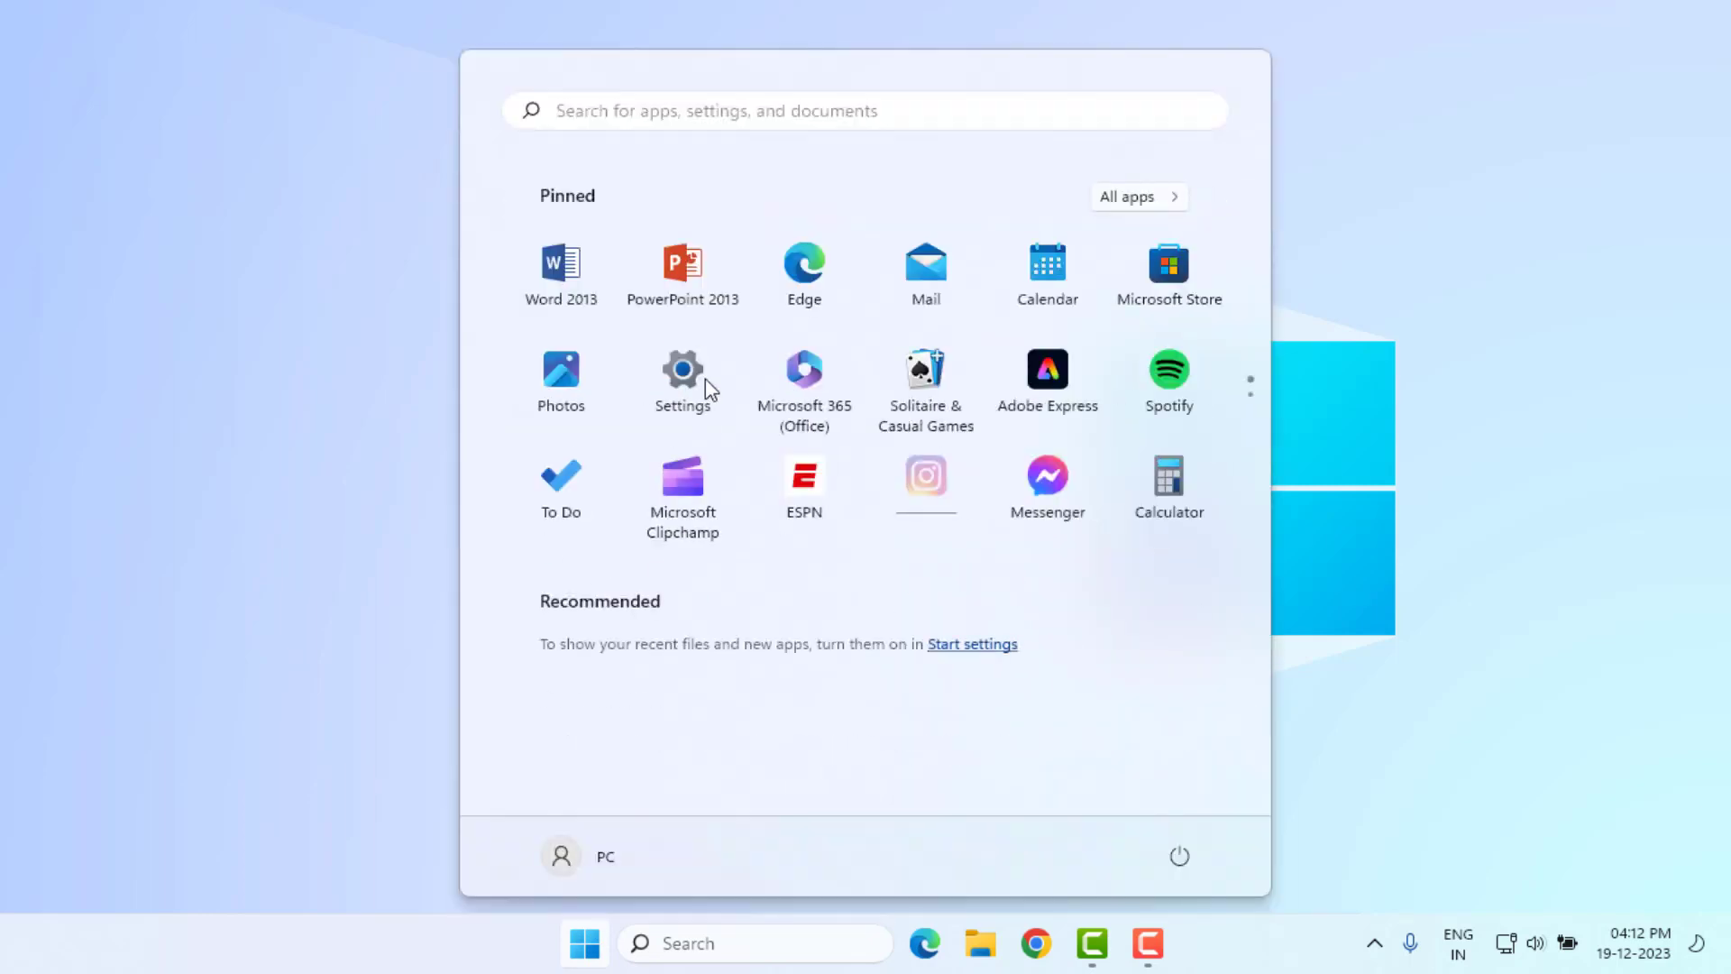
left_click(698, 380)
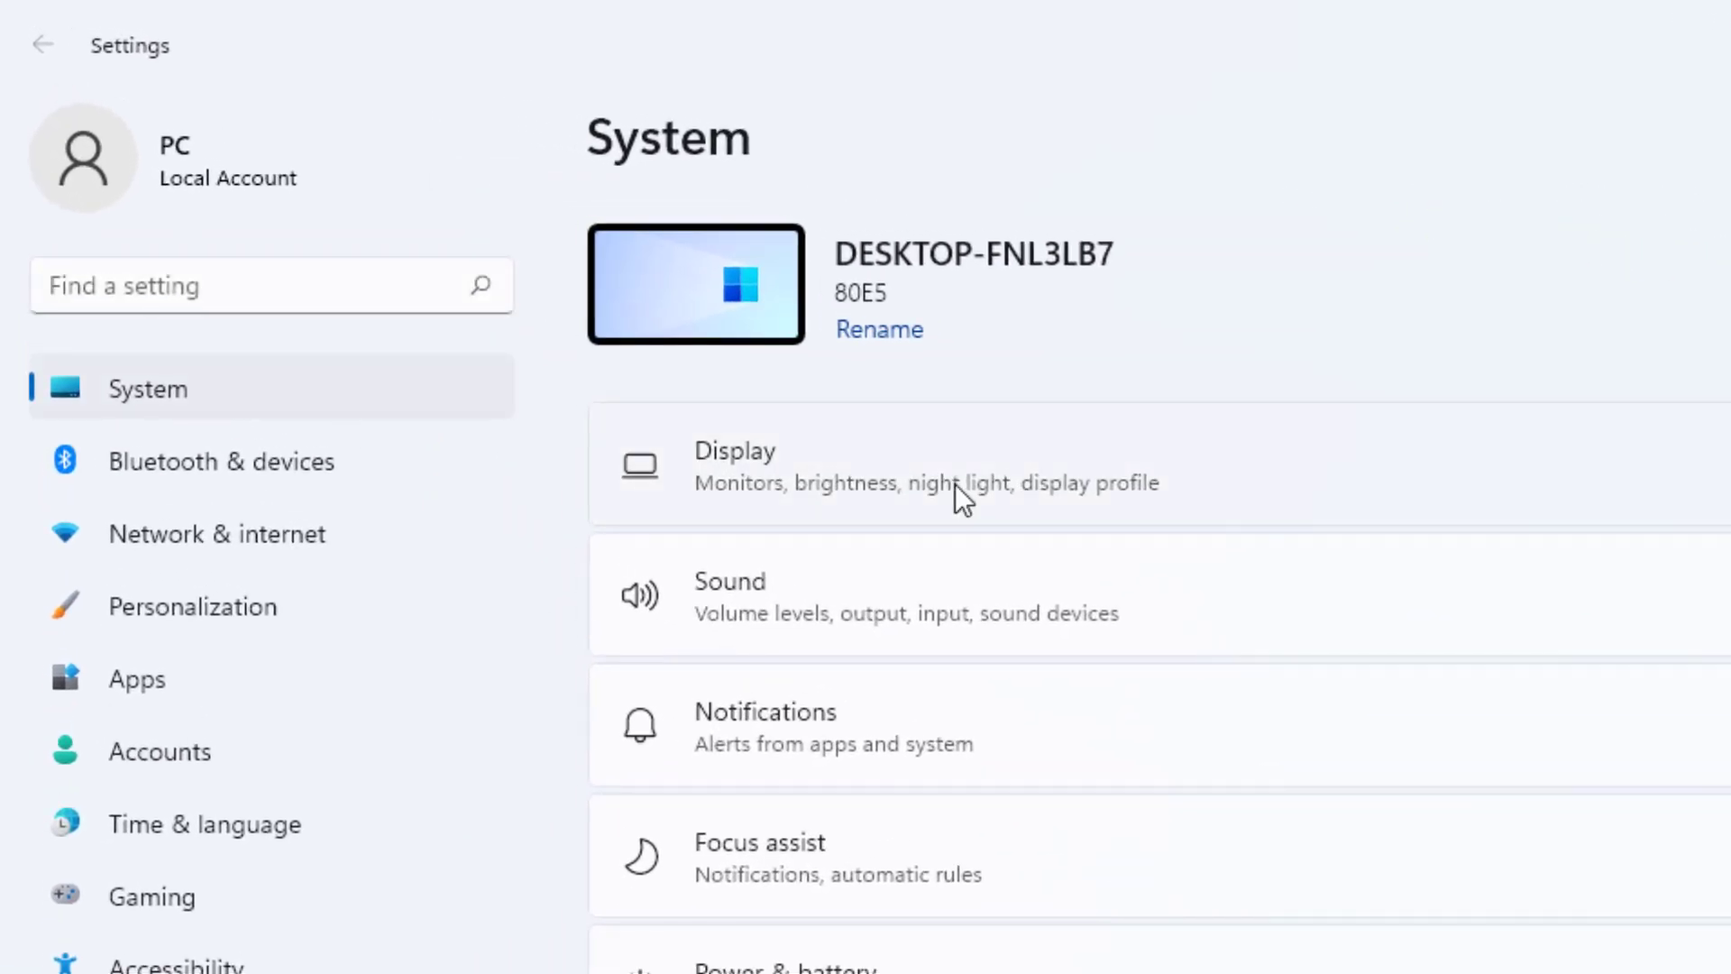
left_click(976, 508)
scroll(582, 592, "down", 5)
scroll(568, 568, "down", 3)
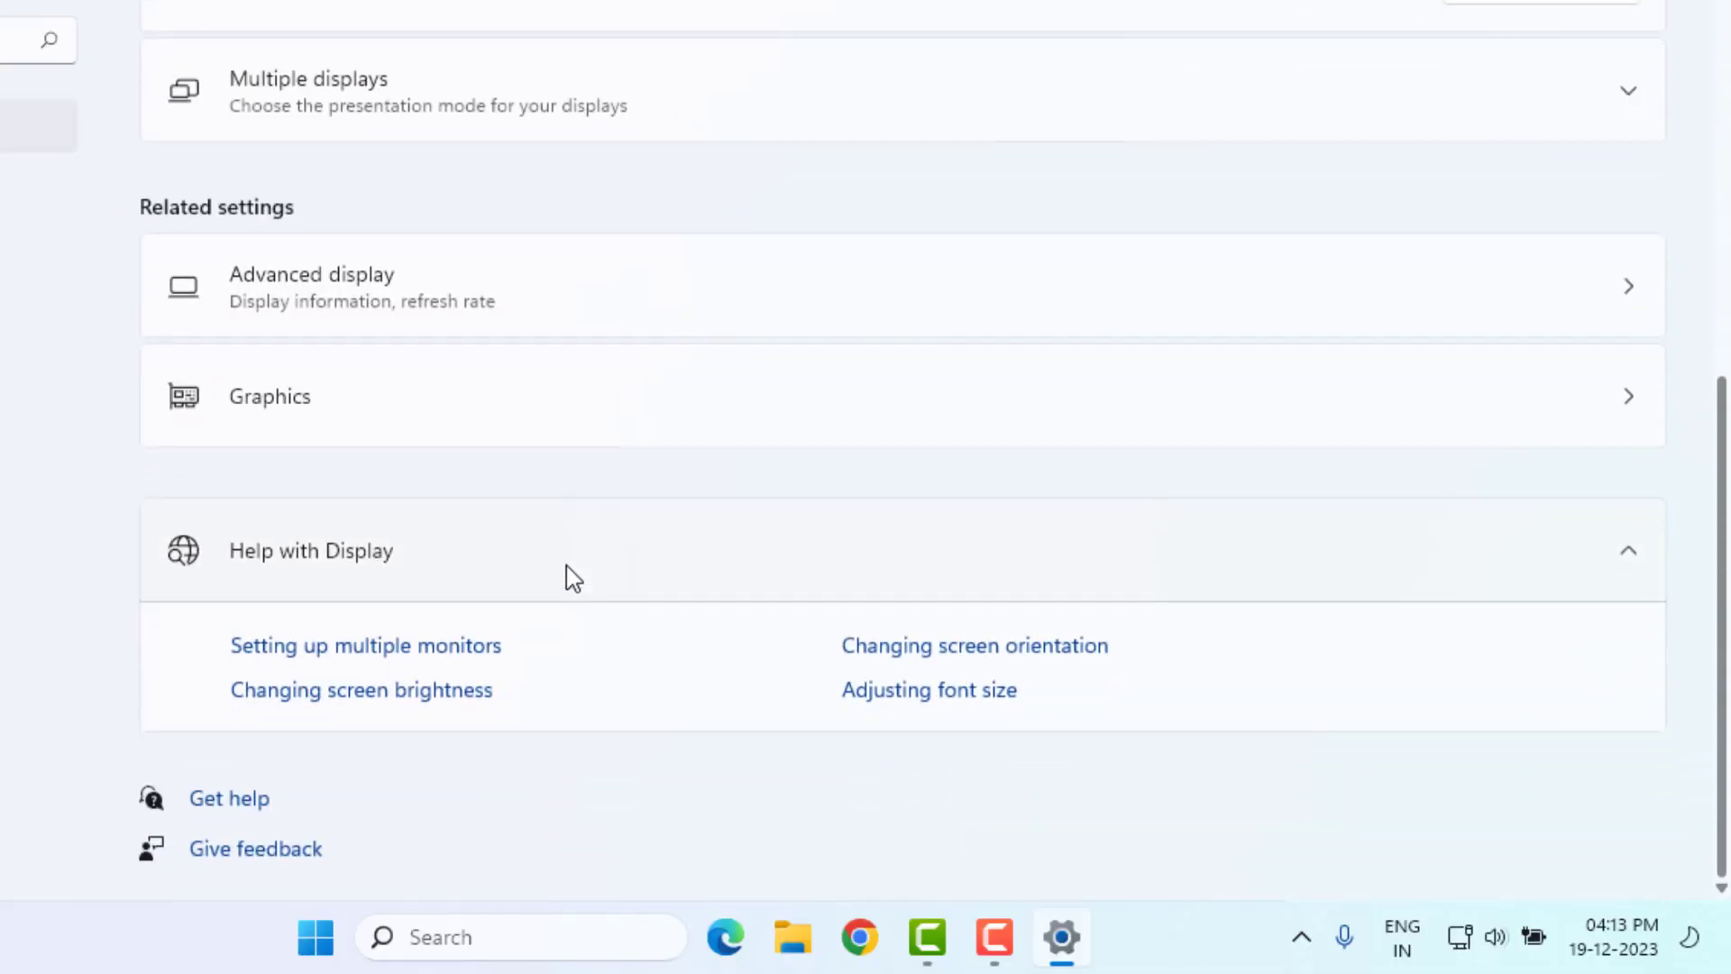
left_click(557, 417)
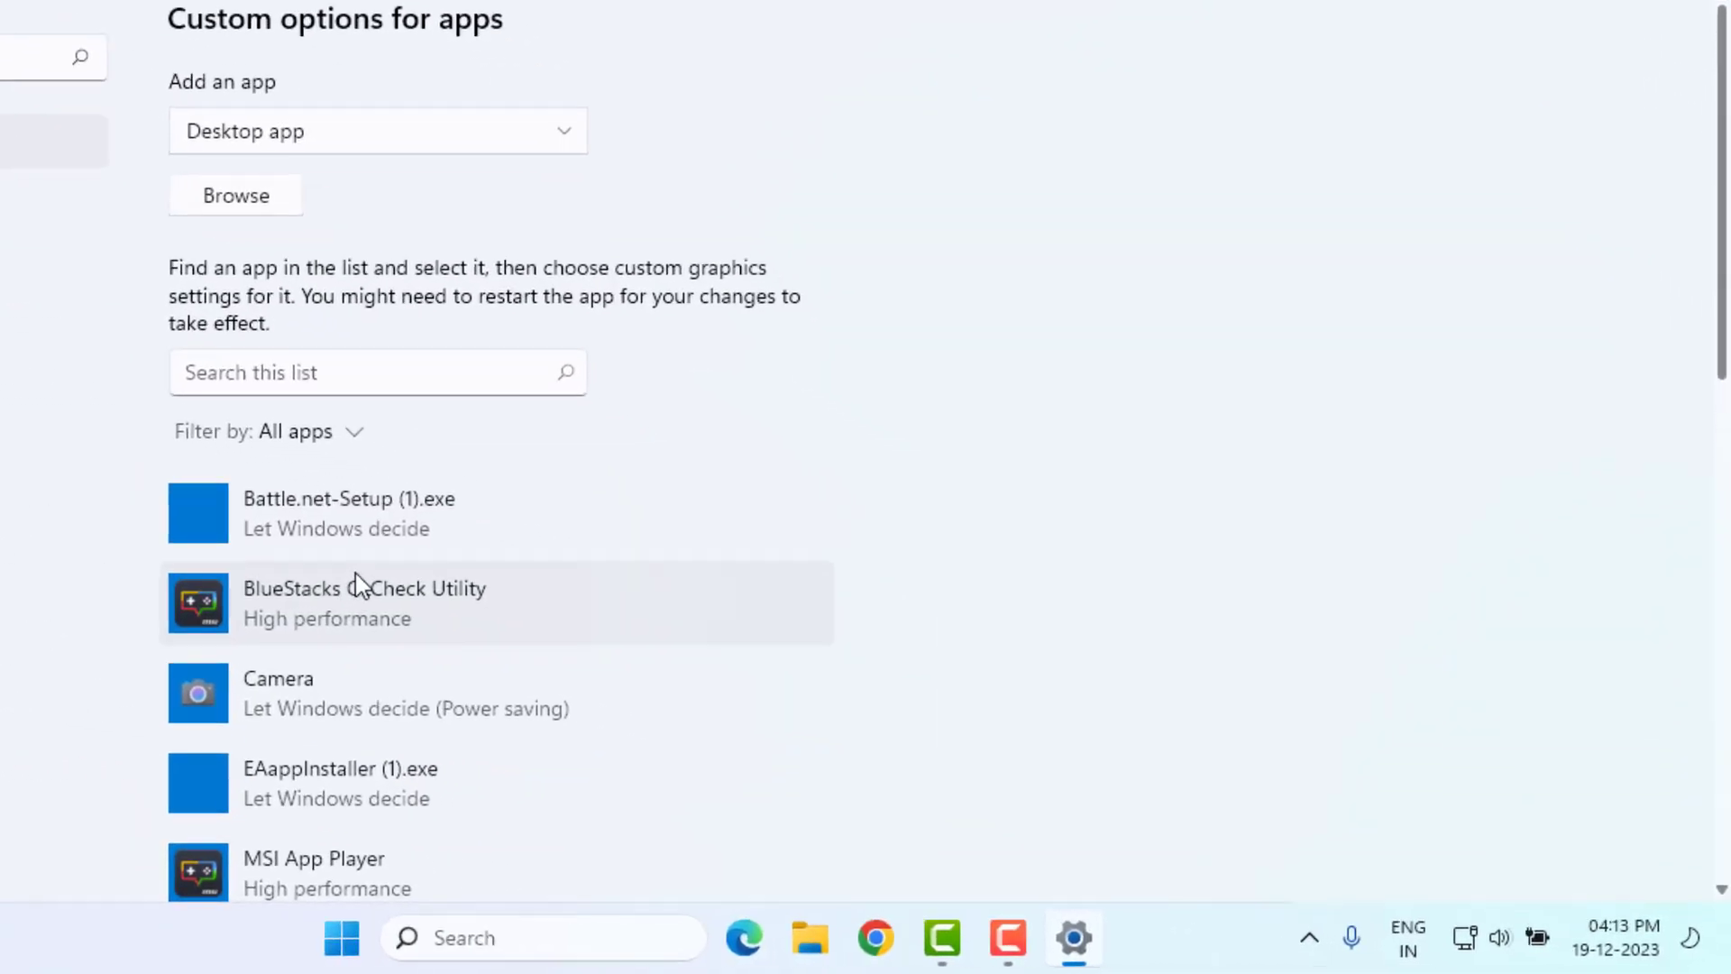
scroll(345, 575, "down", 1)
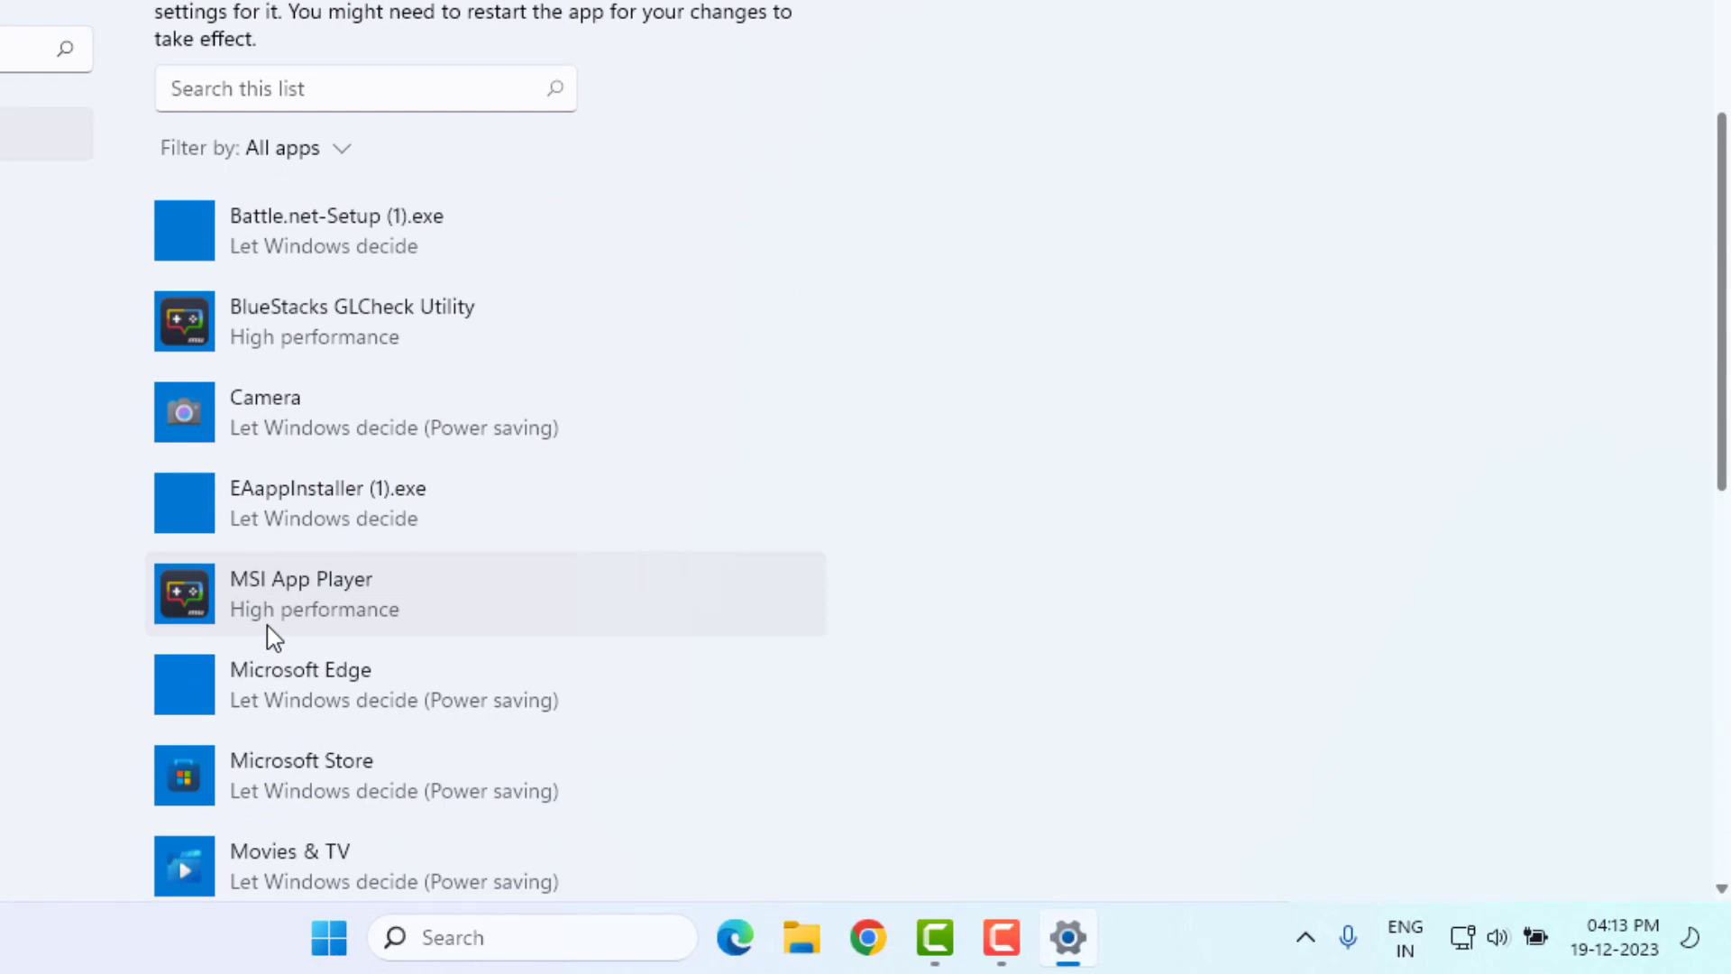
left_click(291, 609)
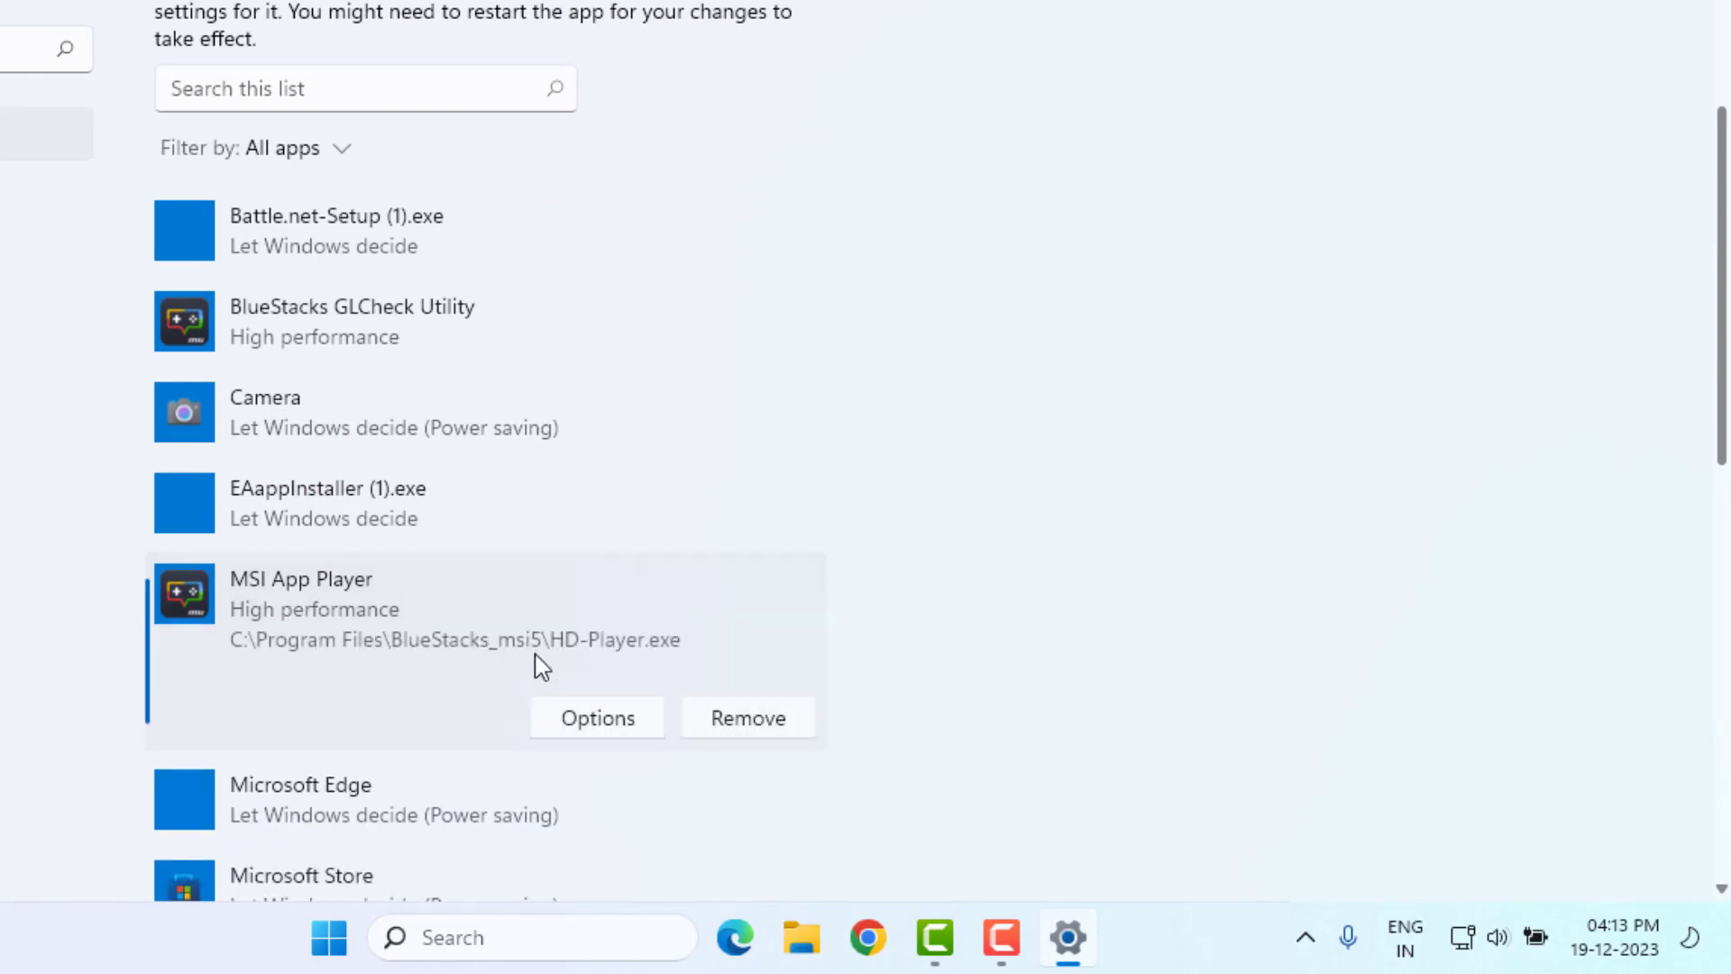
left_click(609, 728)
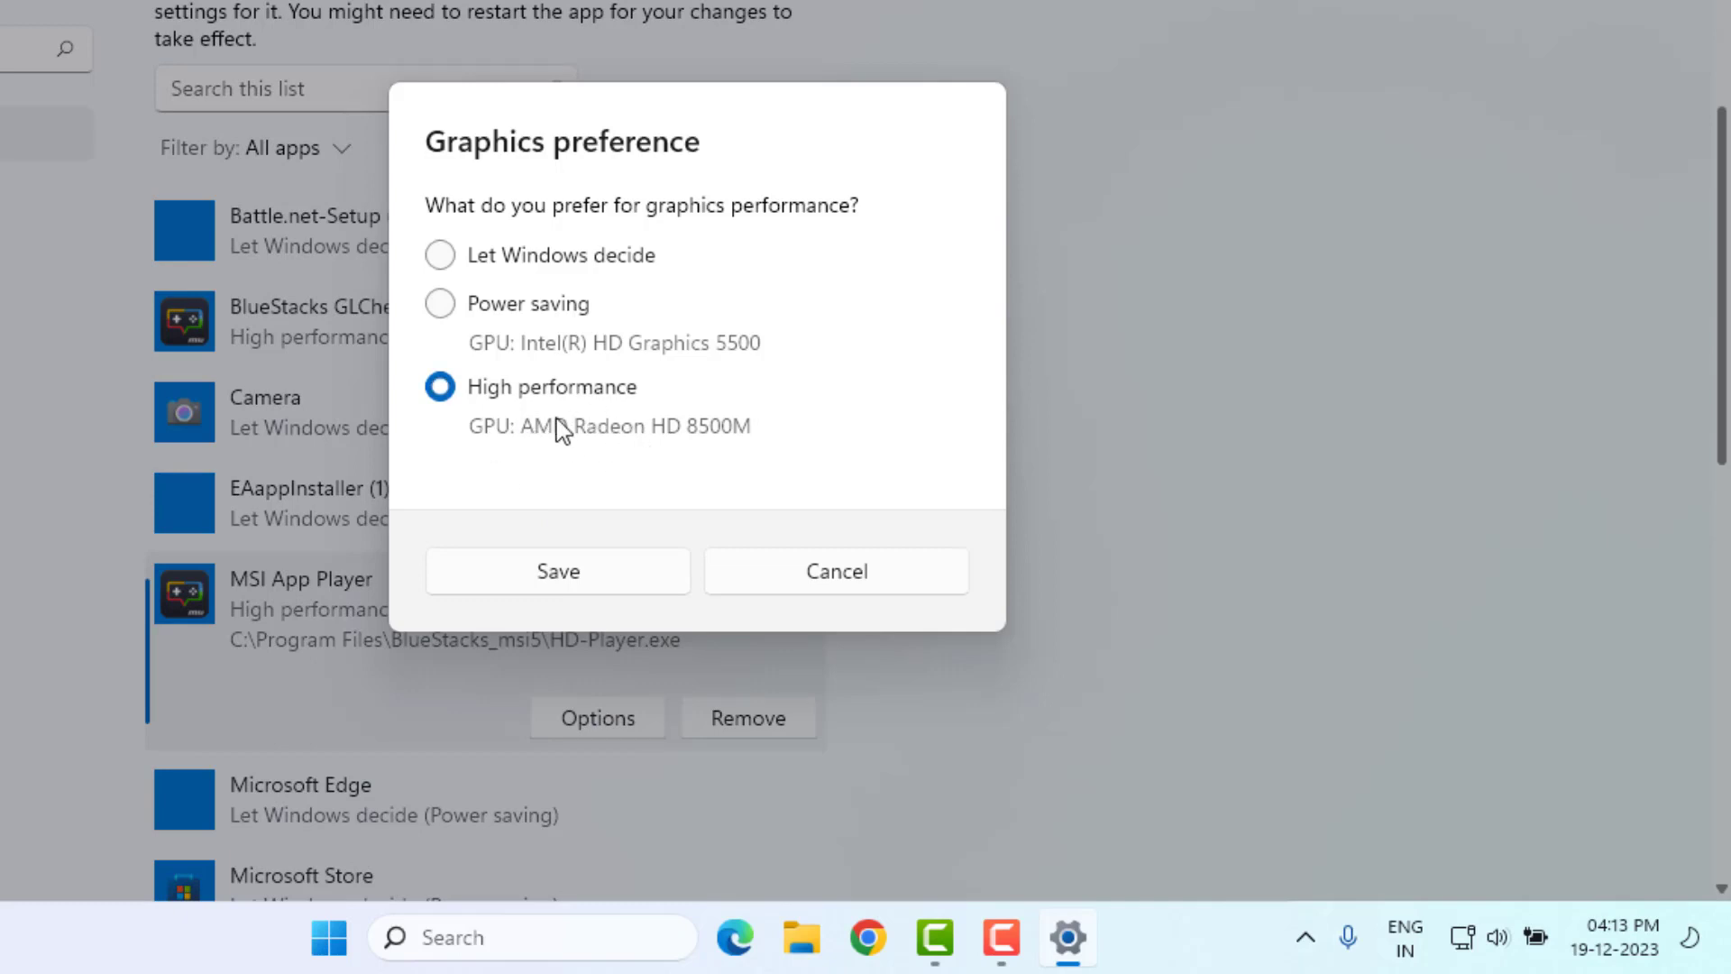
Save MSI App Player's High performance (AMD Radeon) preference and close Settings
left_click(589, 573)
key("alt+F4")
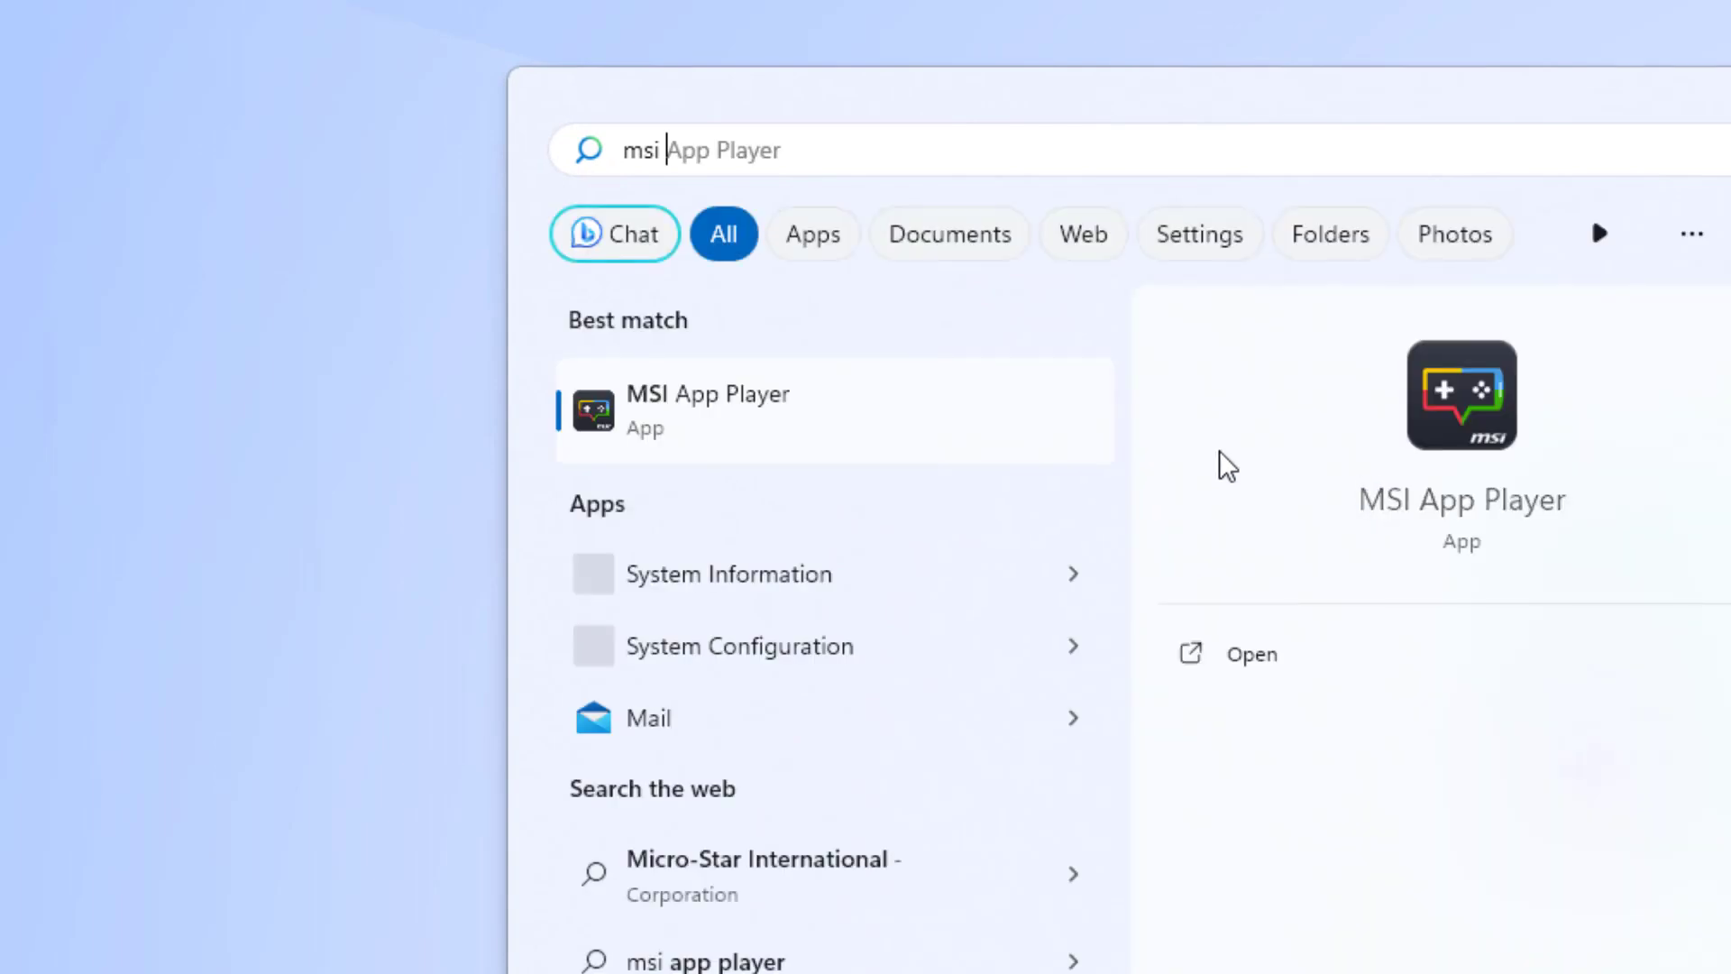
Open the file location of the MSI App Player best-match search result
right_click(918, 392)
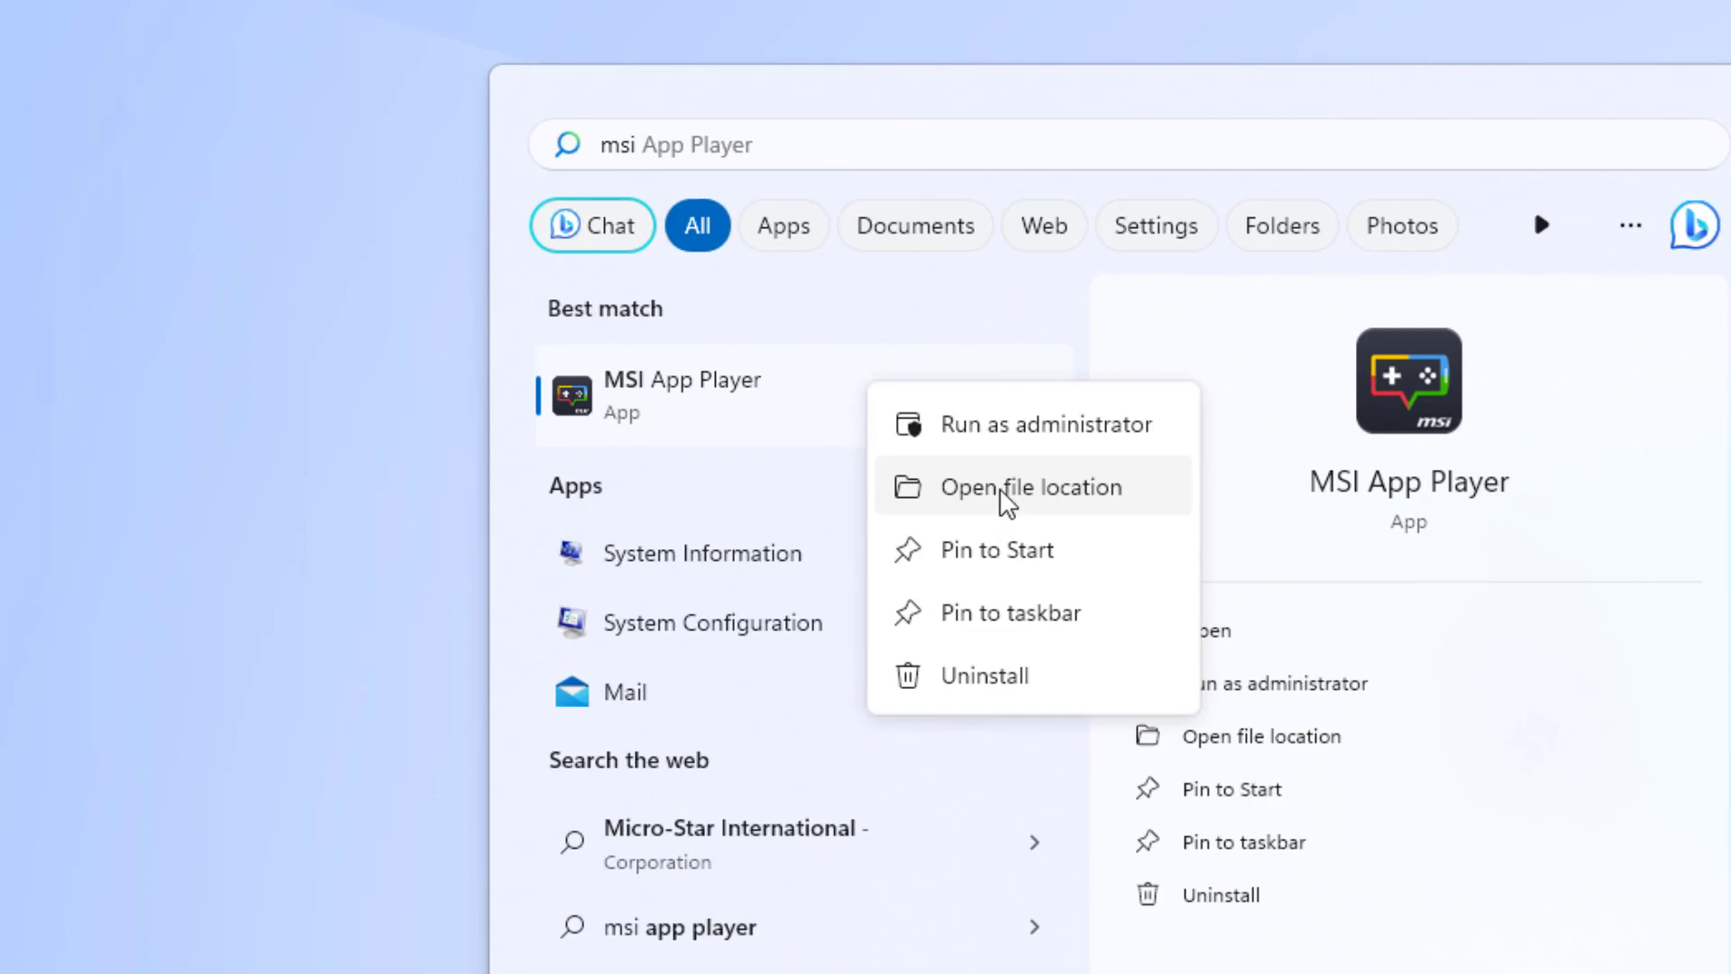
left_click(1001, 489)
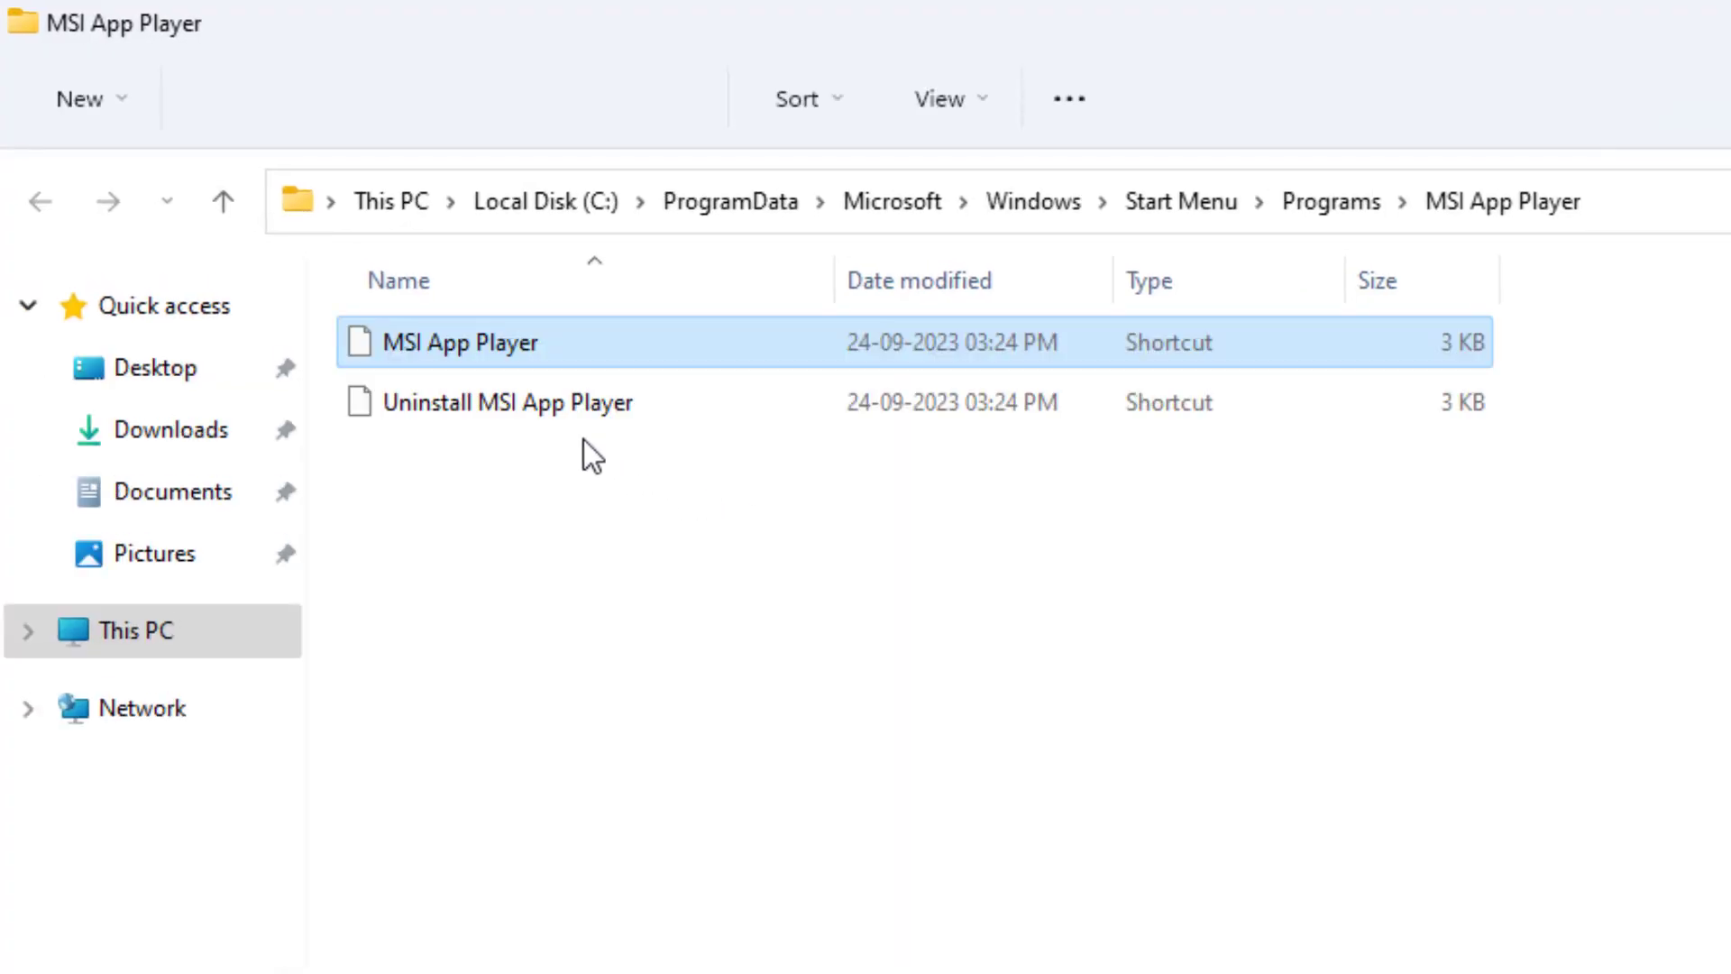
Set the MSI App Player shortcut to Windows 8 compatibility mode, running as administrator
right_click(460, 347)
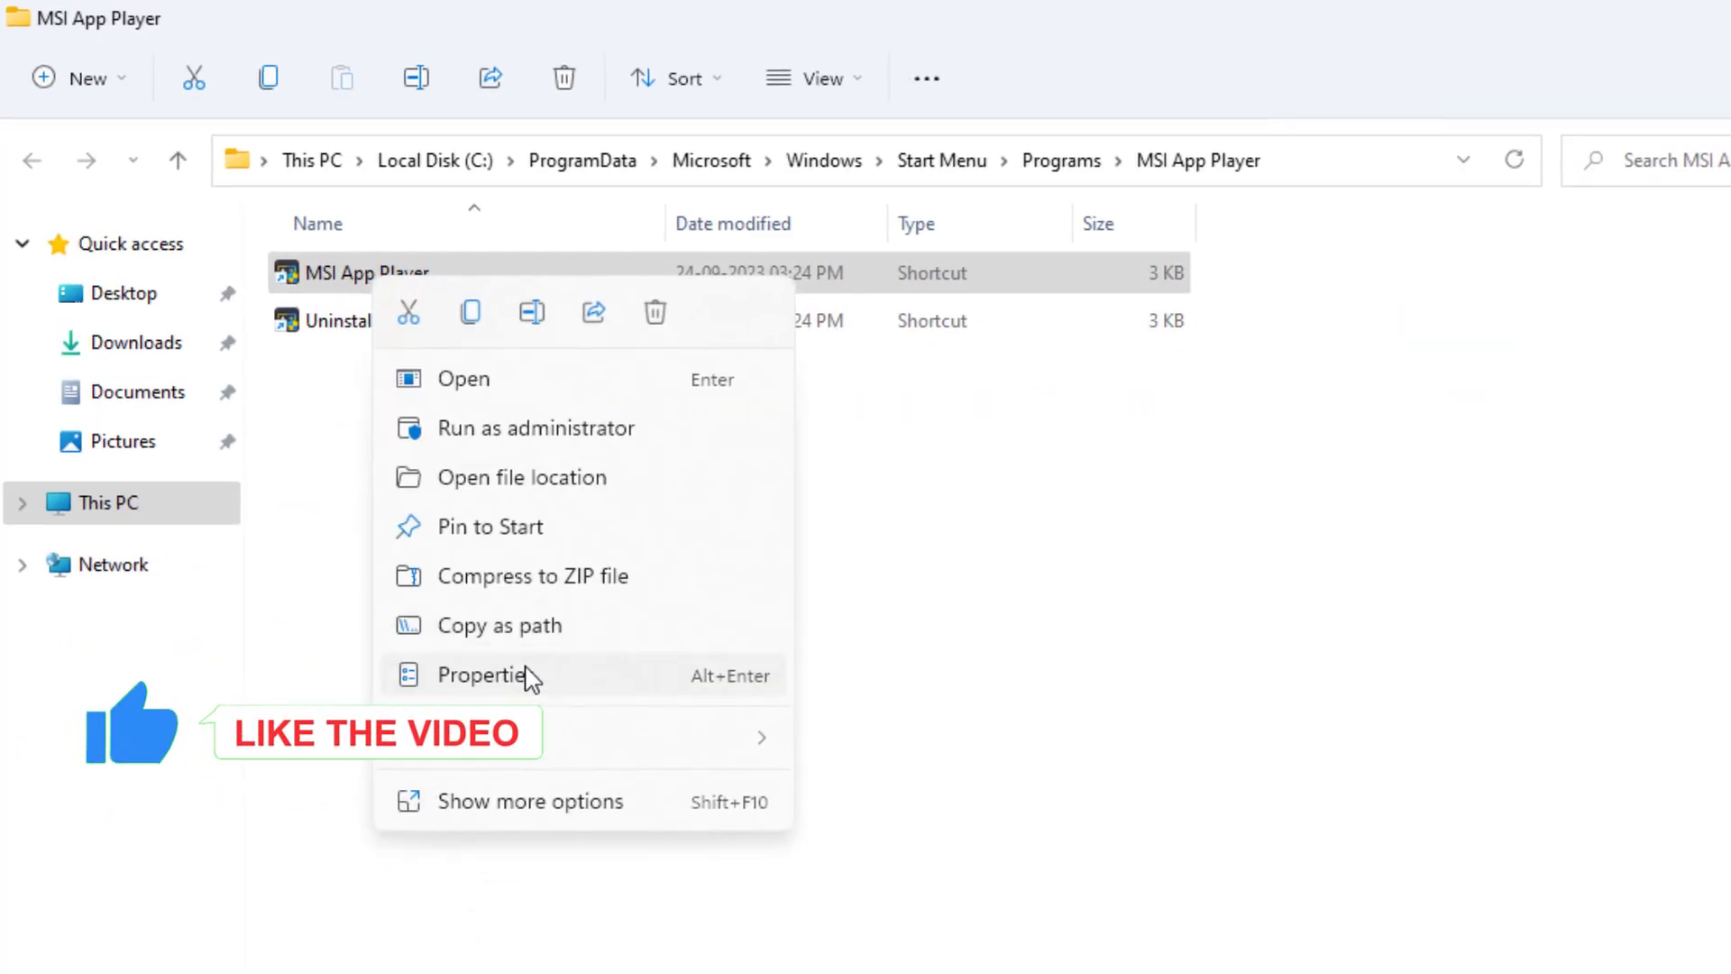
left_click(528, 674)
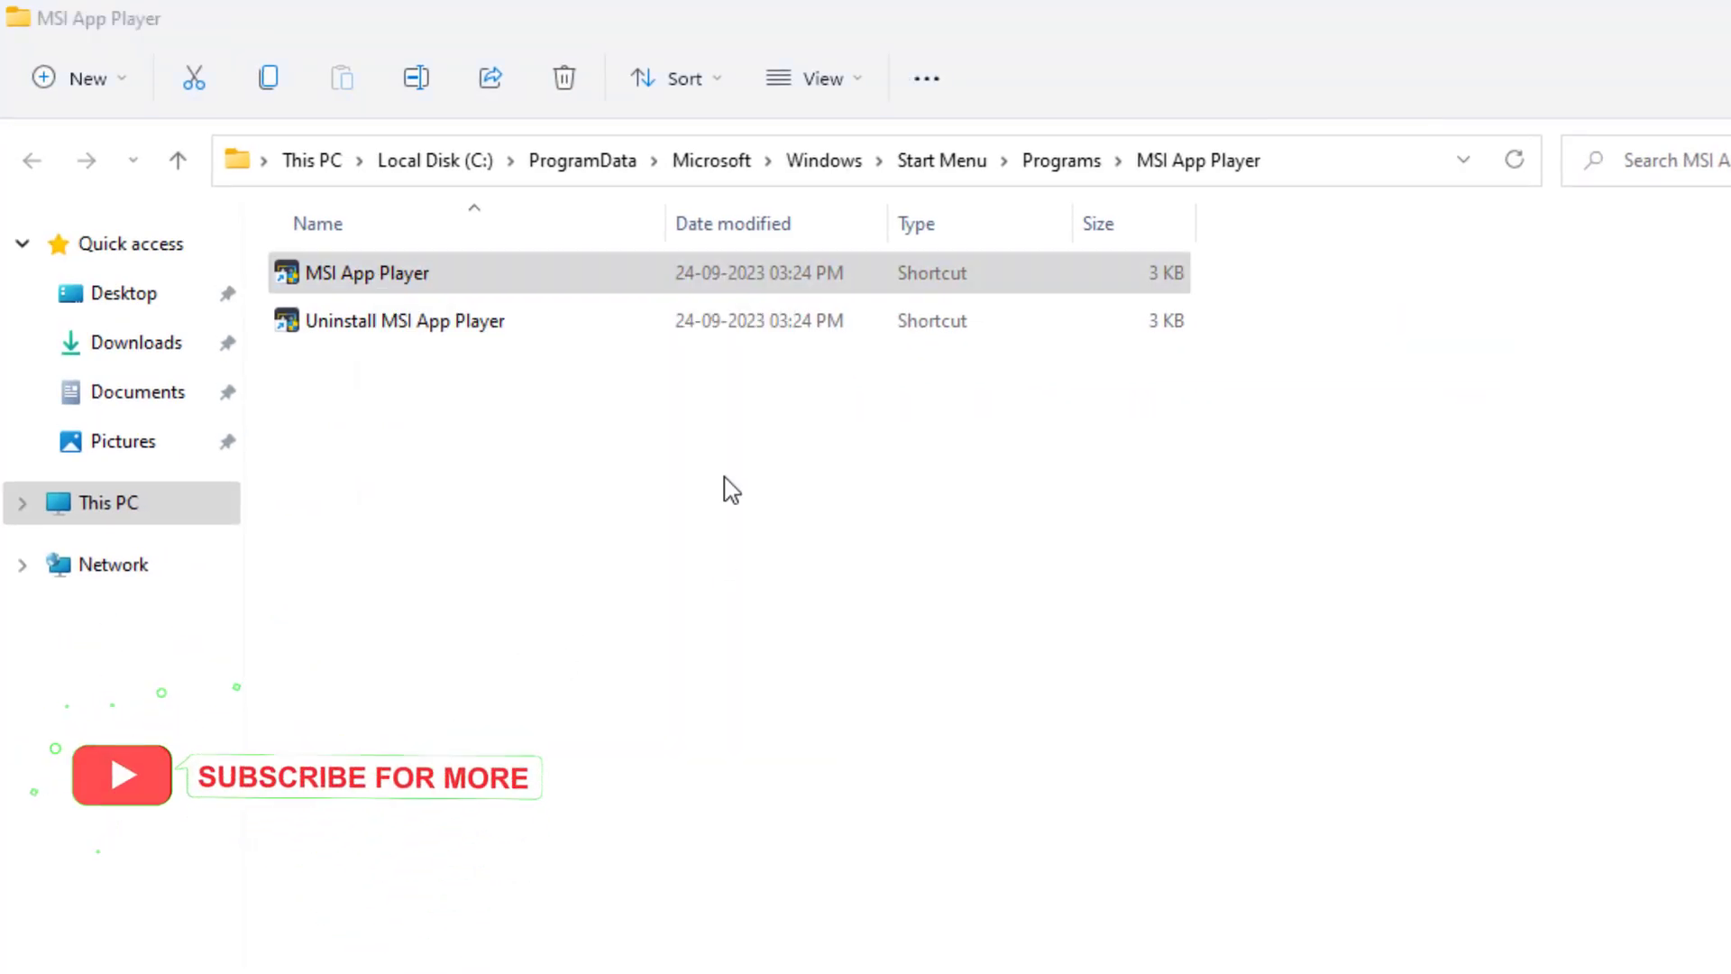
left_click(823, 325)
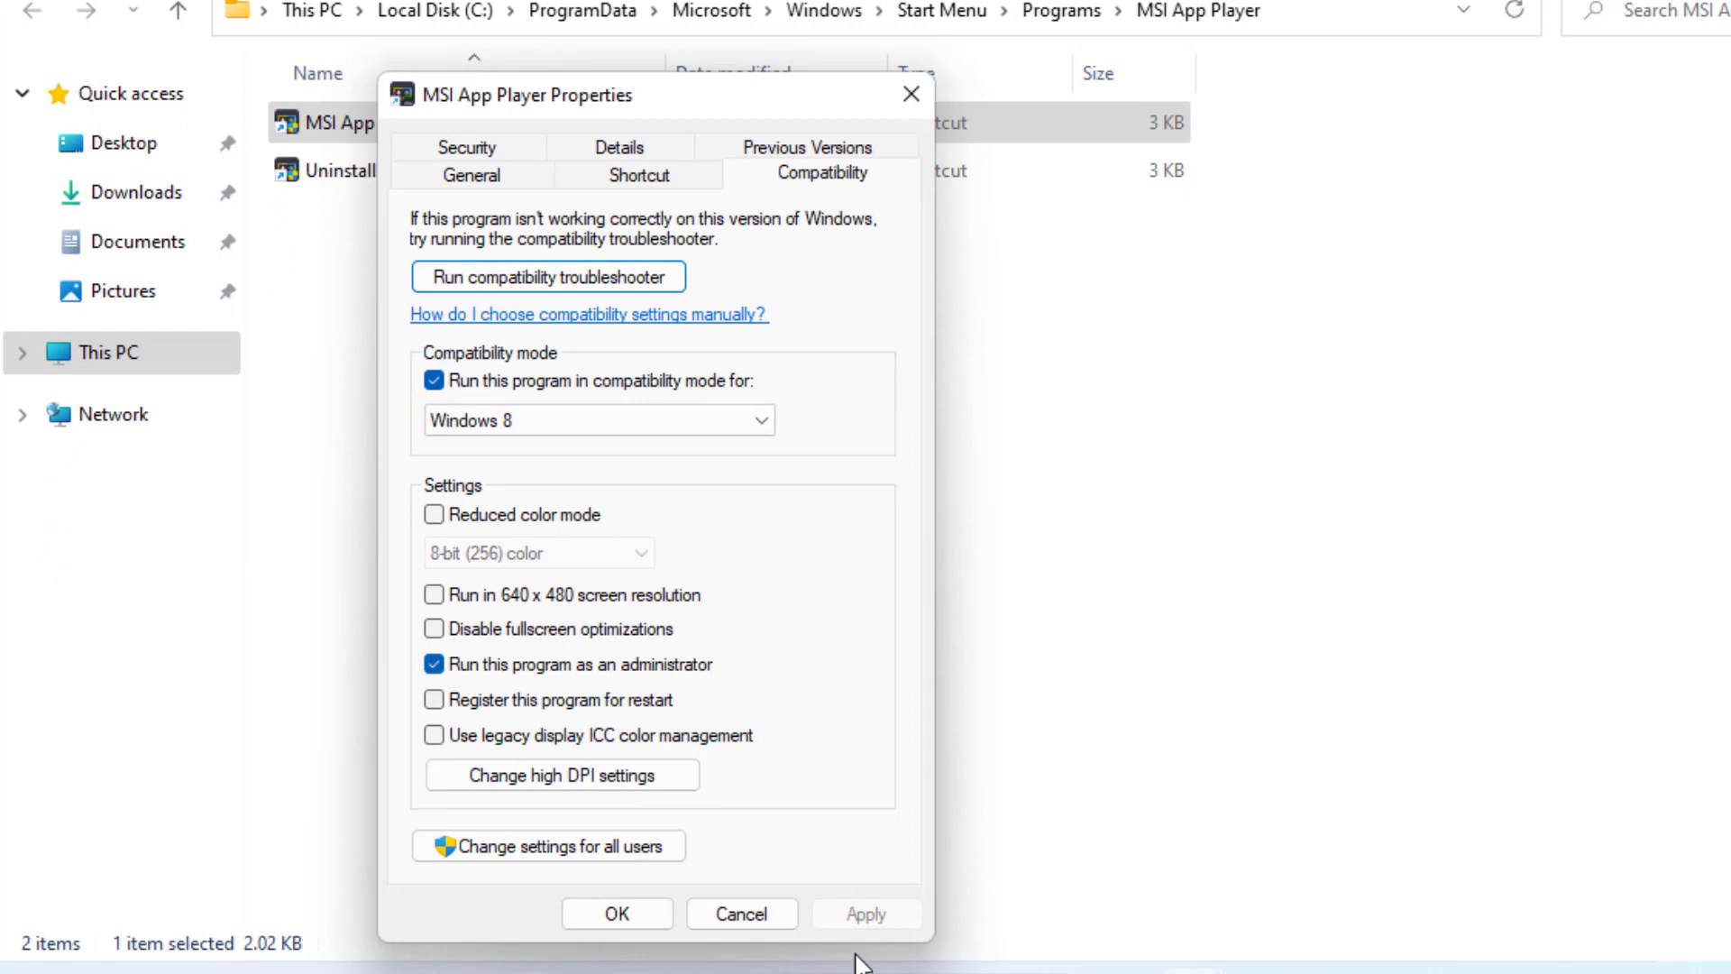
left_click(617, 913)
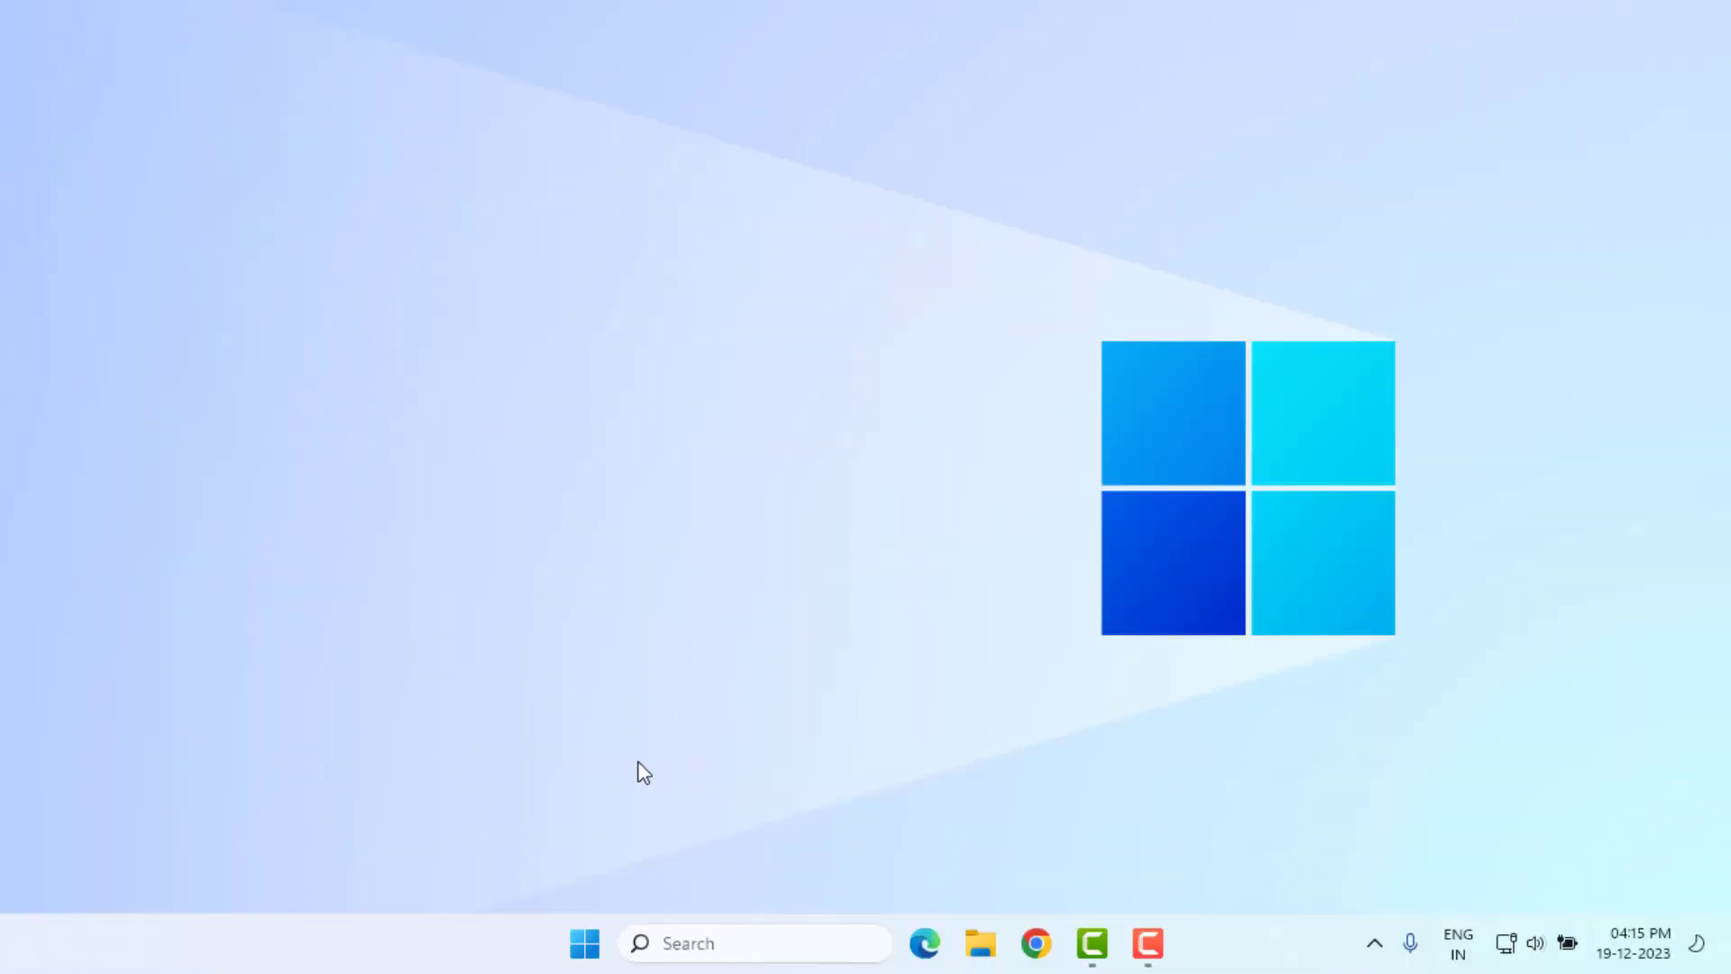
Launch Settings and go from Troubleshoot to the Other troubleshooters list
left_click(584, 947)
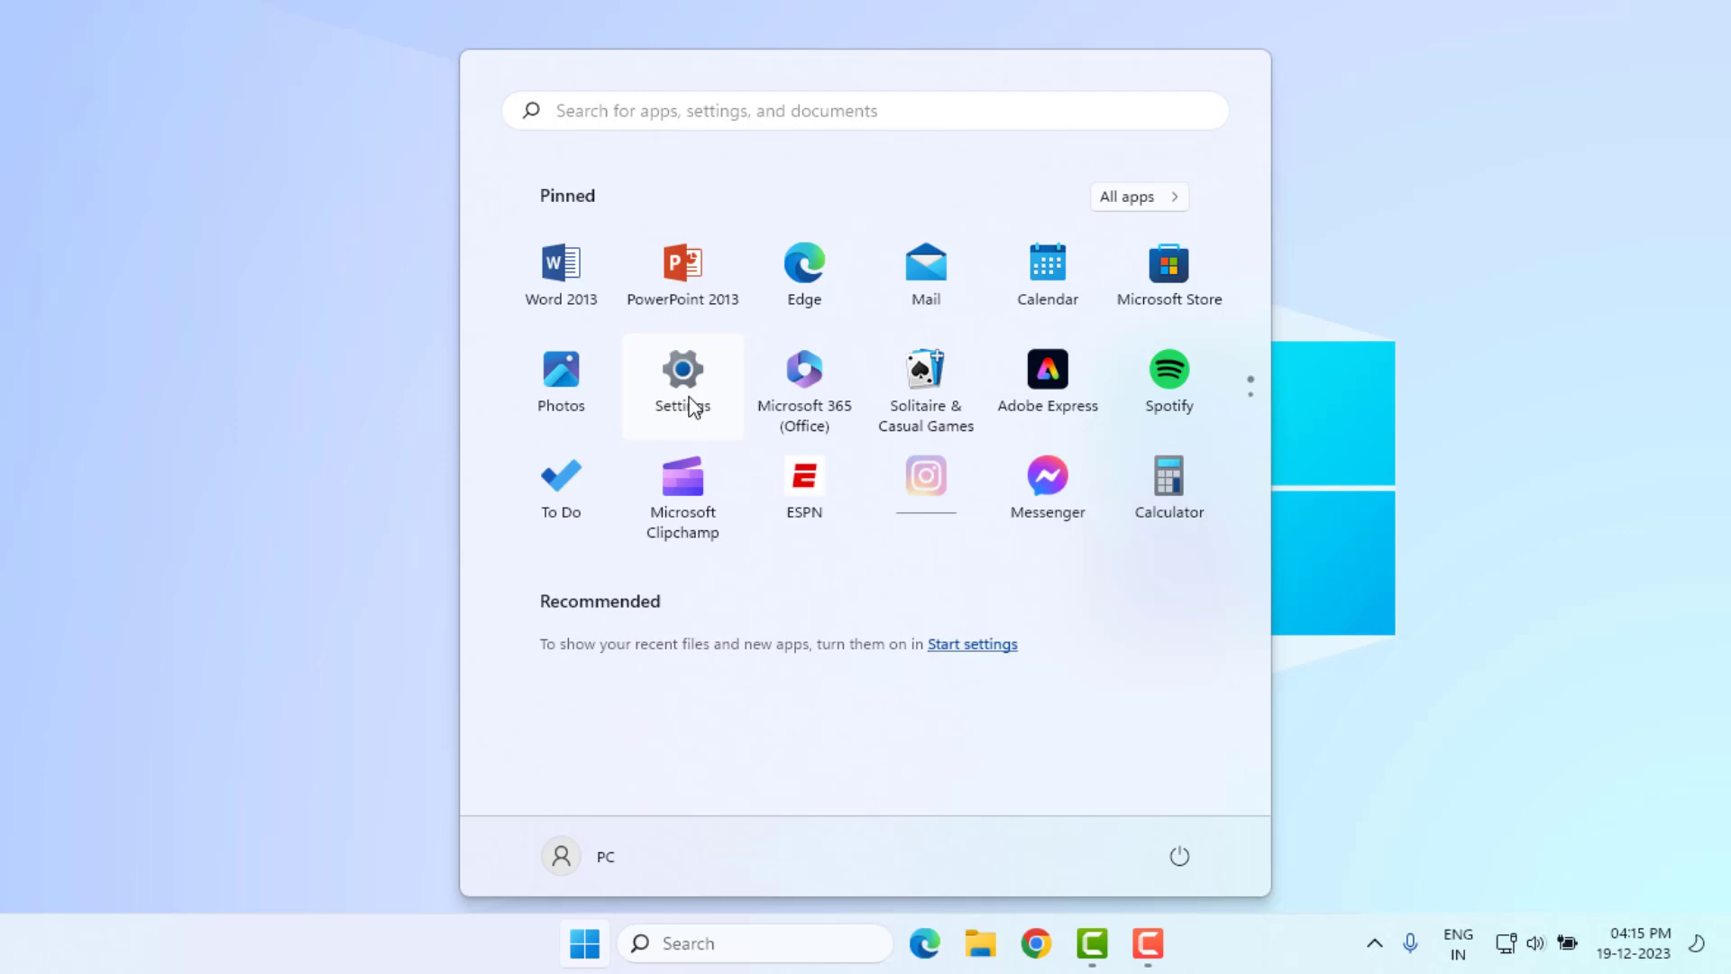
left_click(683, 383)
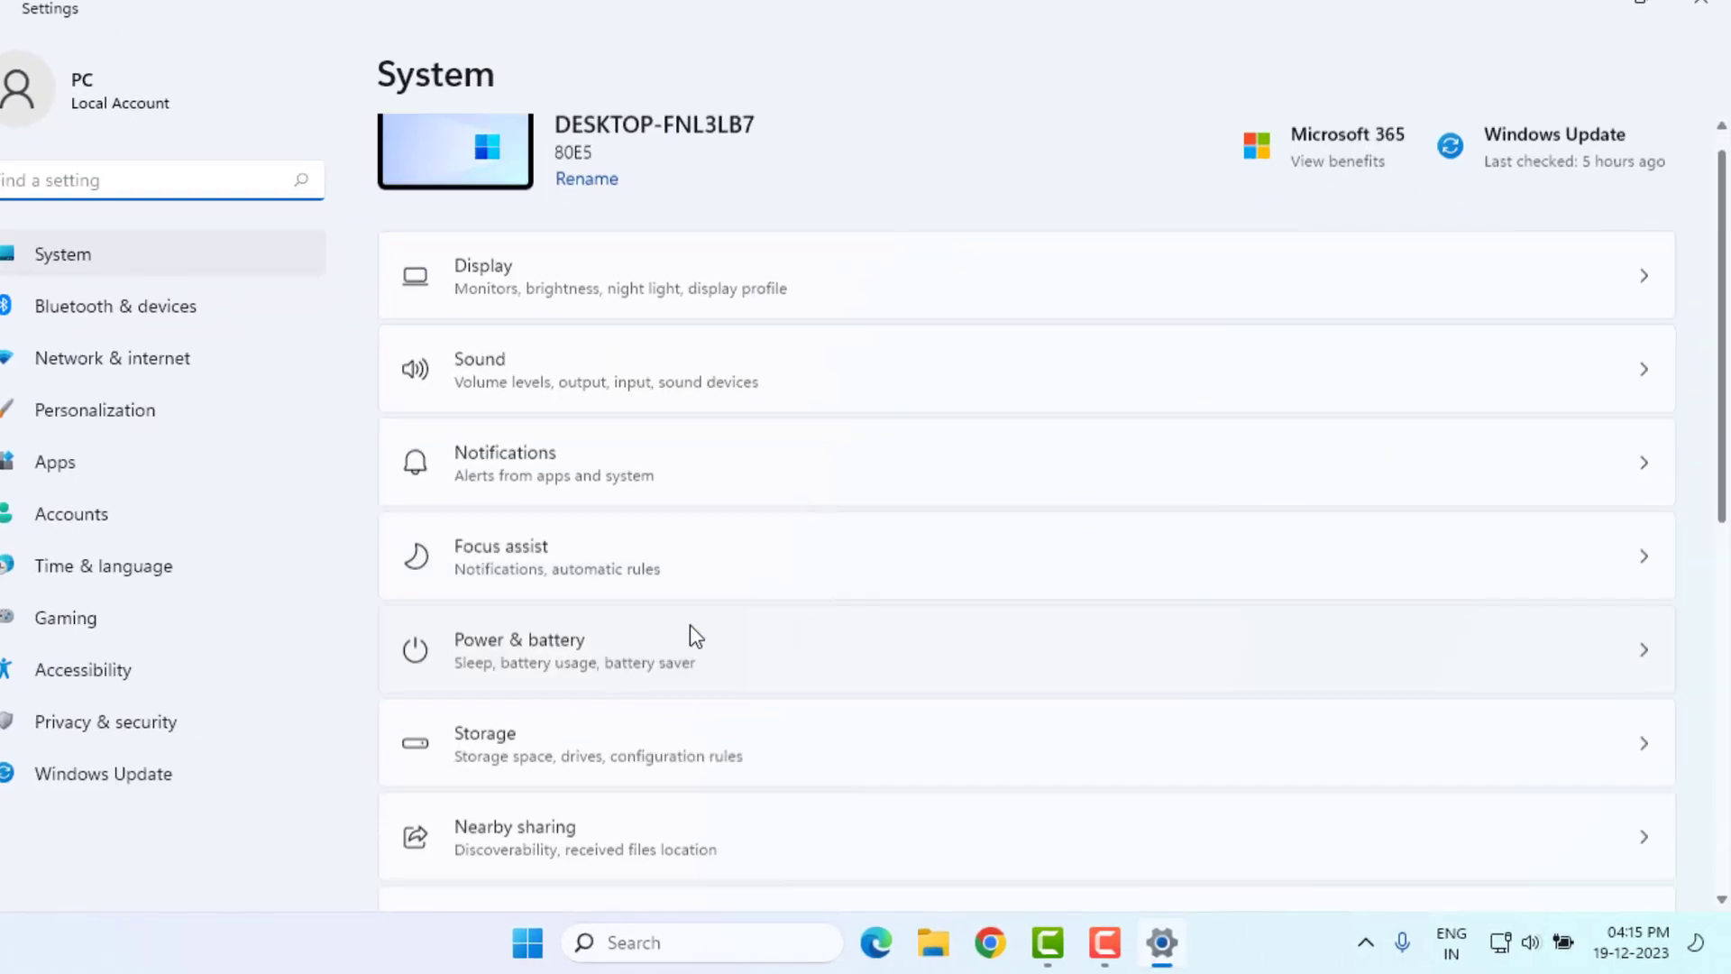
scroll(524, 579, "down", 3)
scroll(487, 554, "down", 2)
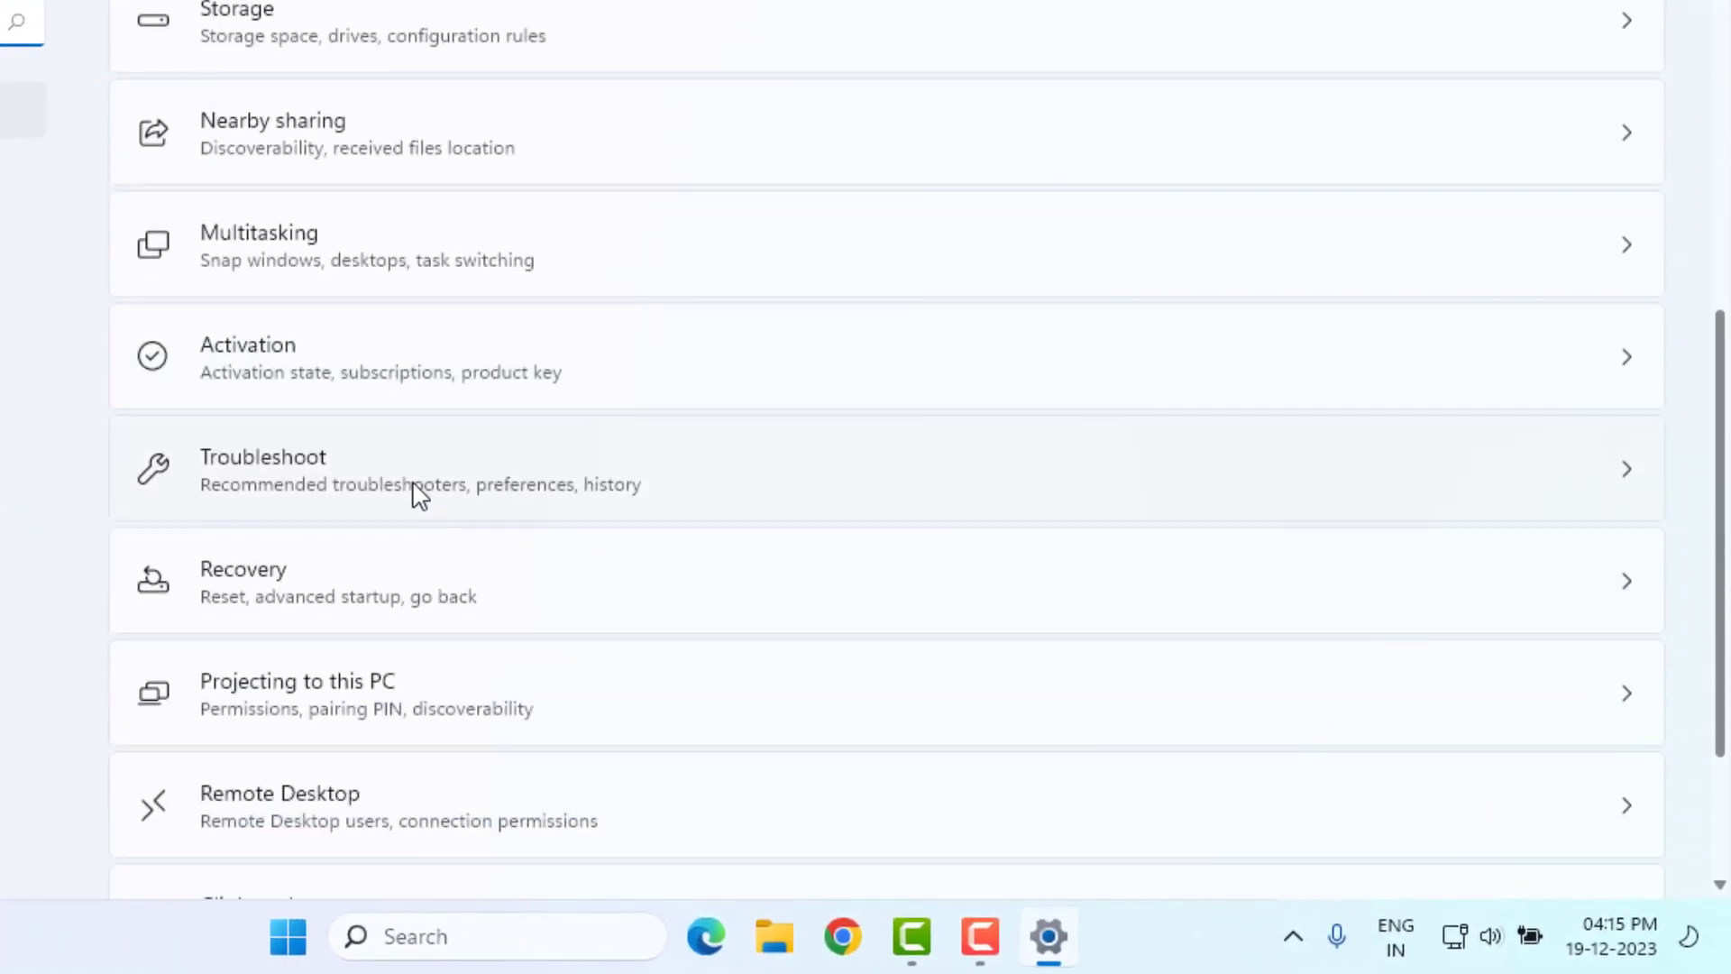
left_click(490, 477)
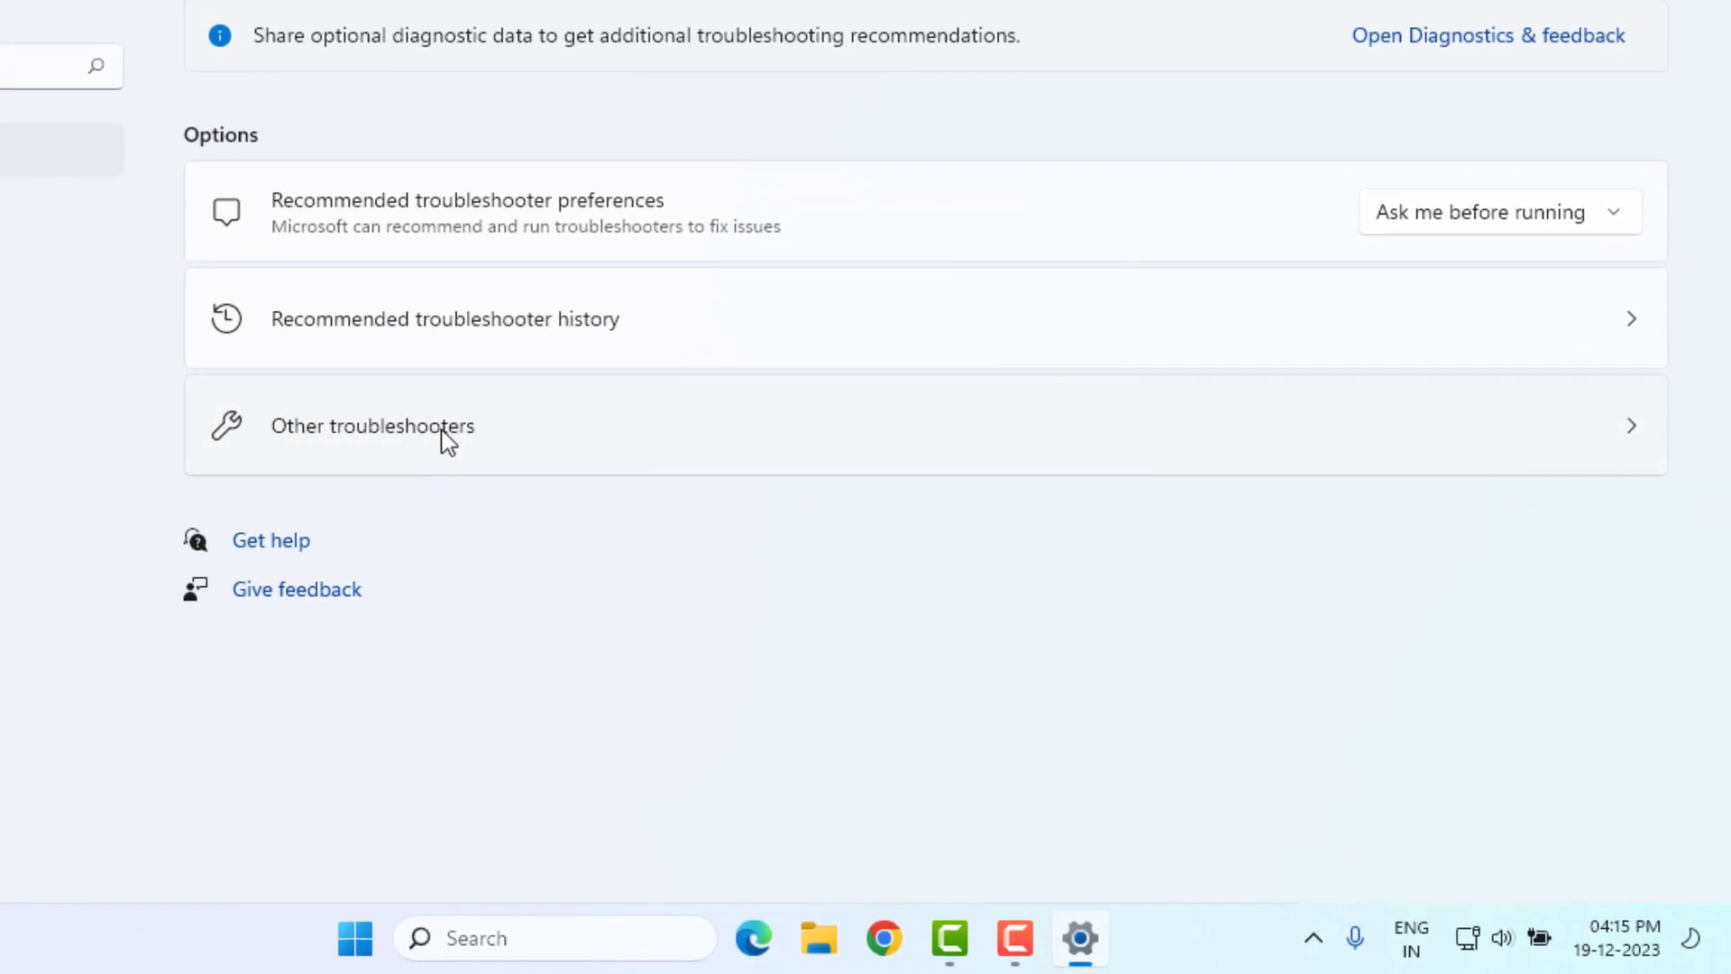
left_click(448, 439)
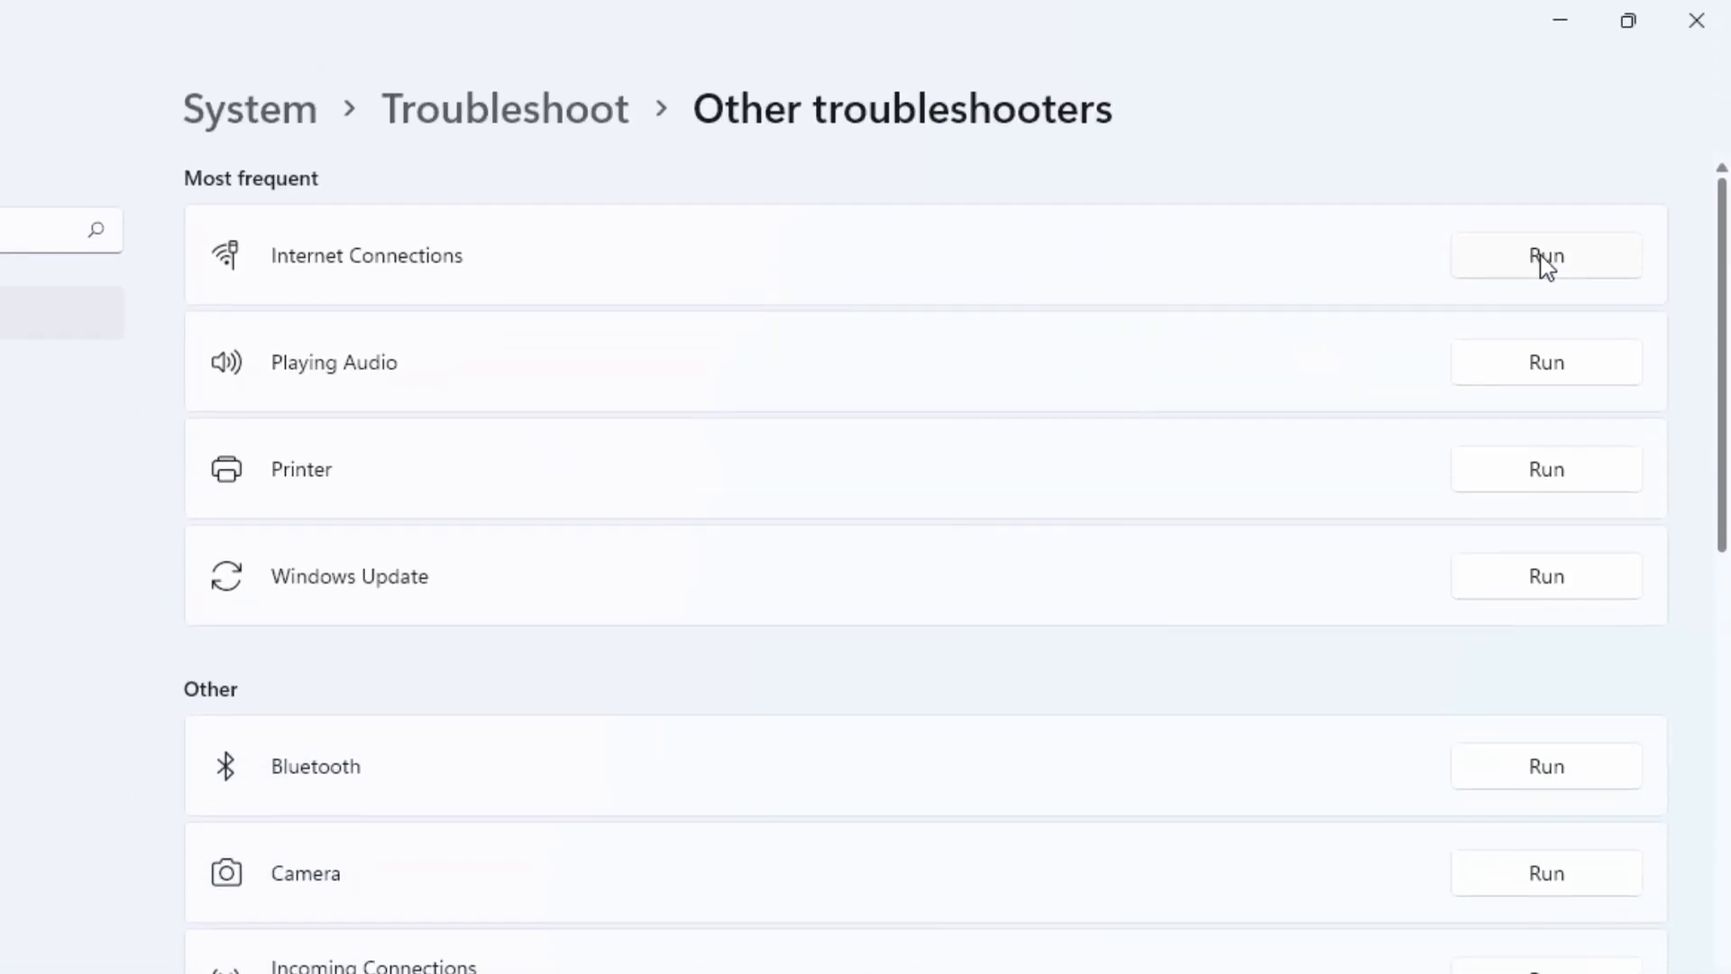
Run and then cancel the Internet Connections troubleshooter, then close Settings
left_click(1546, 257)
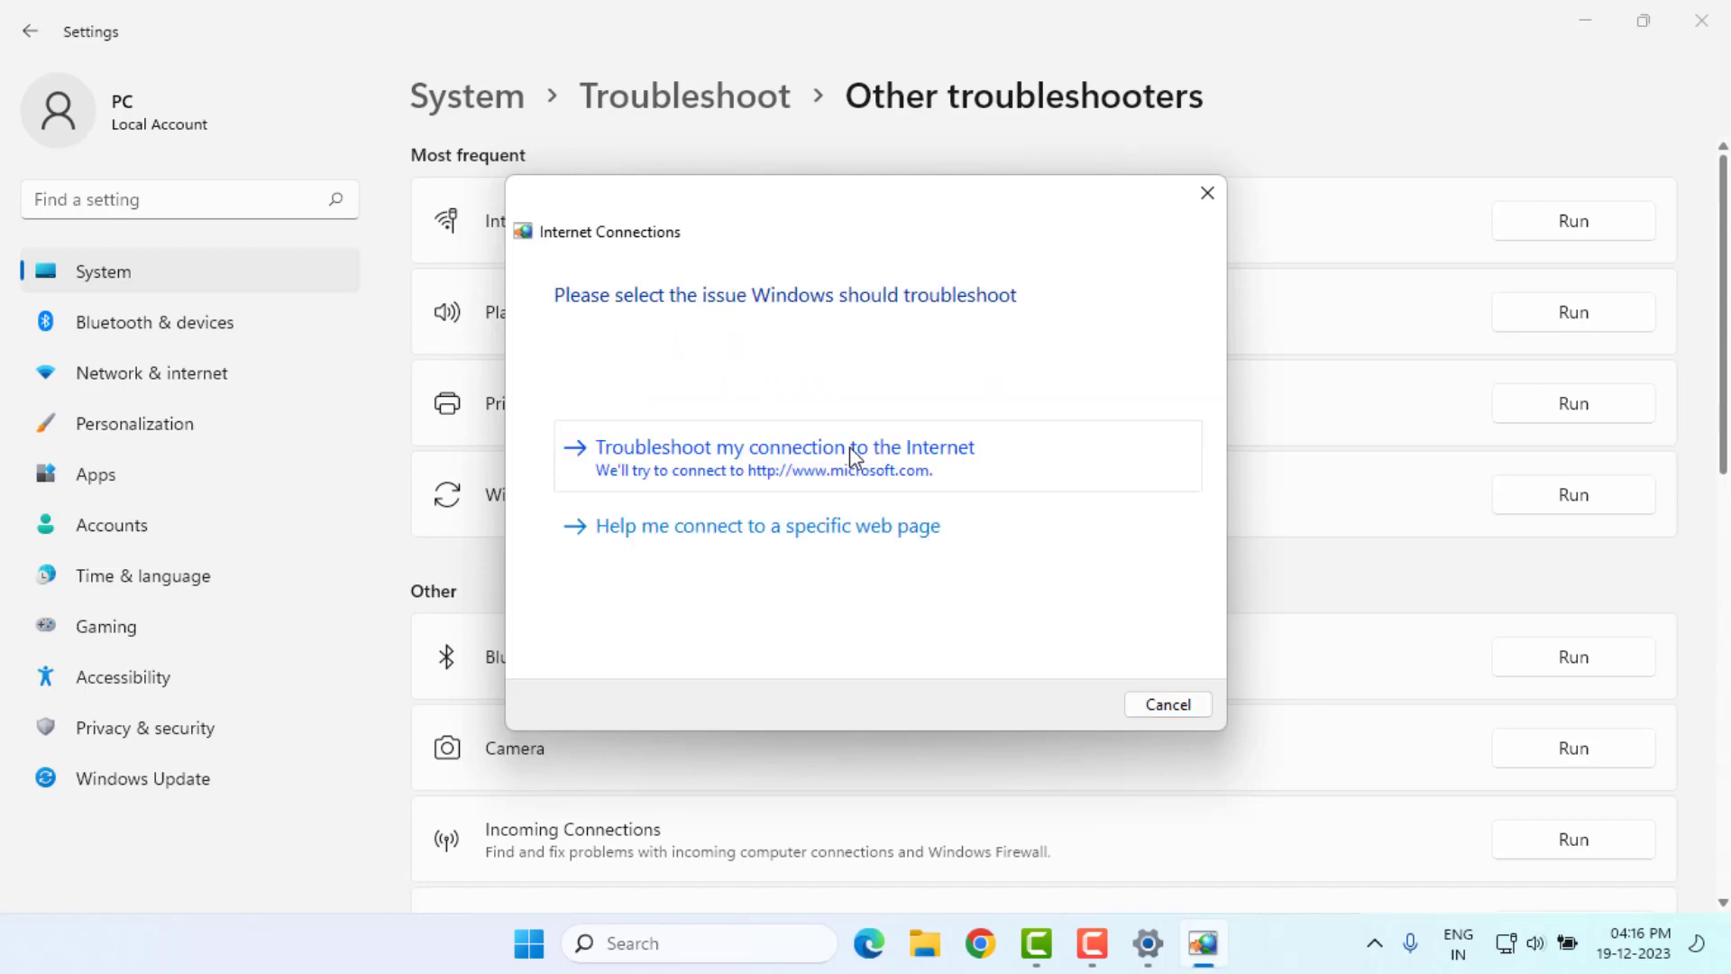
left_click(1168, 704)
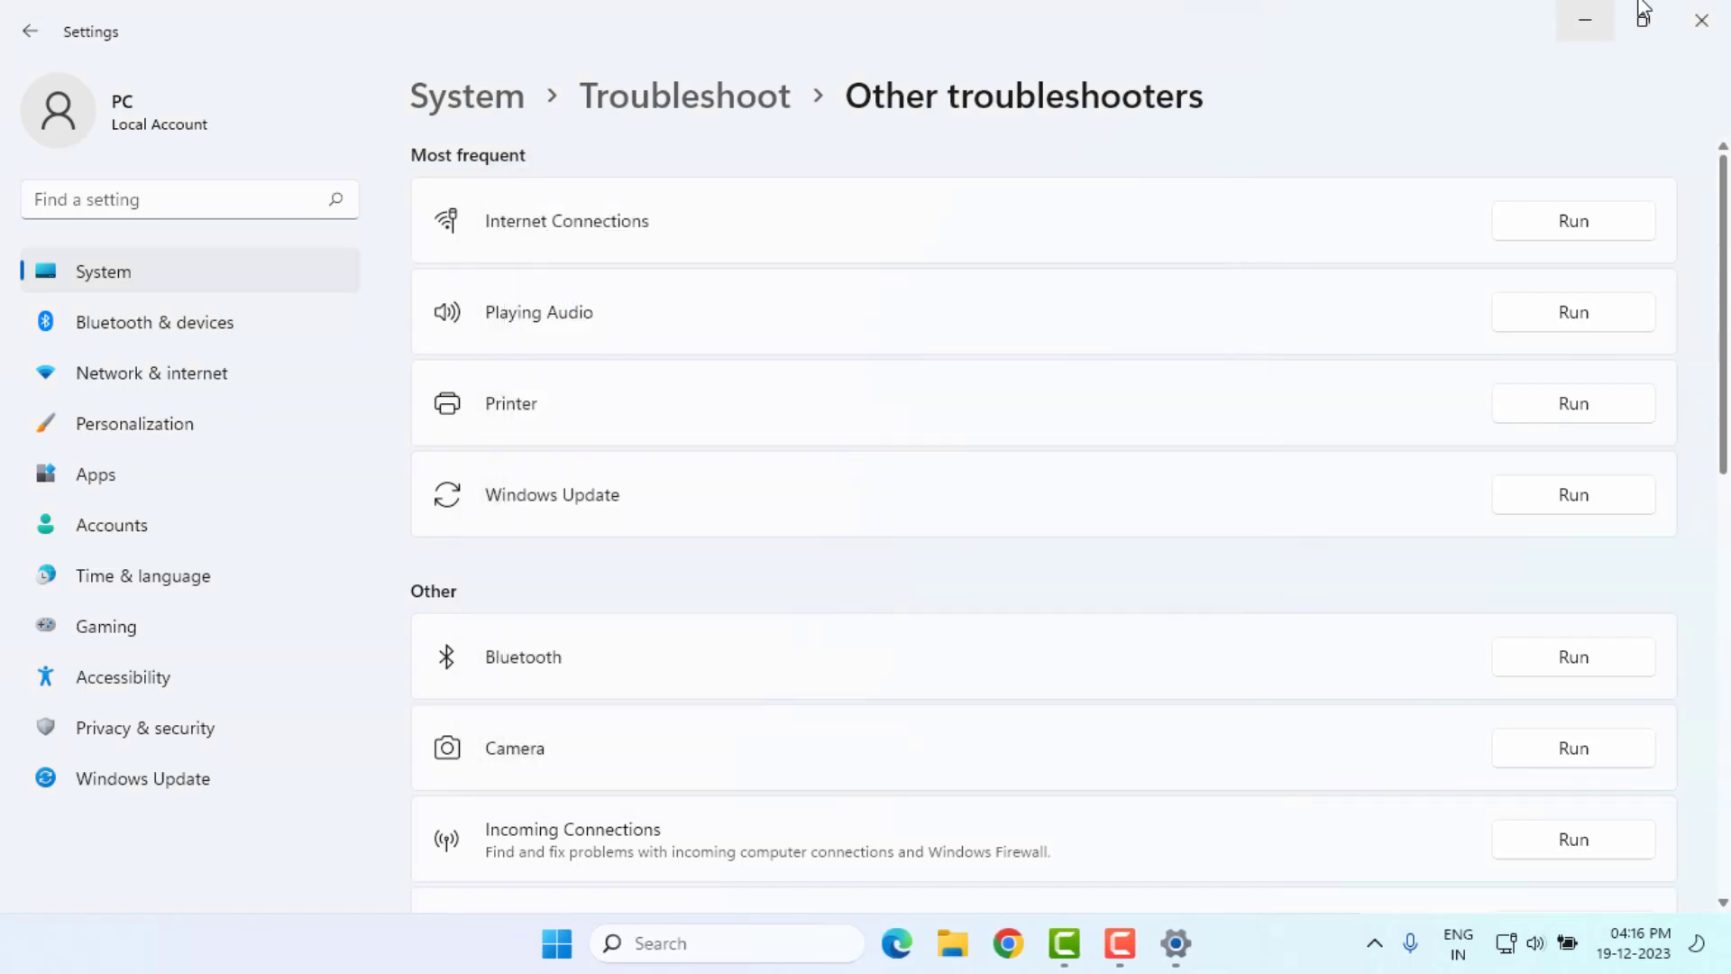
left_click(1702, 20)
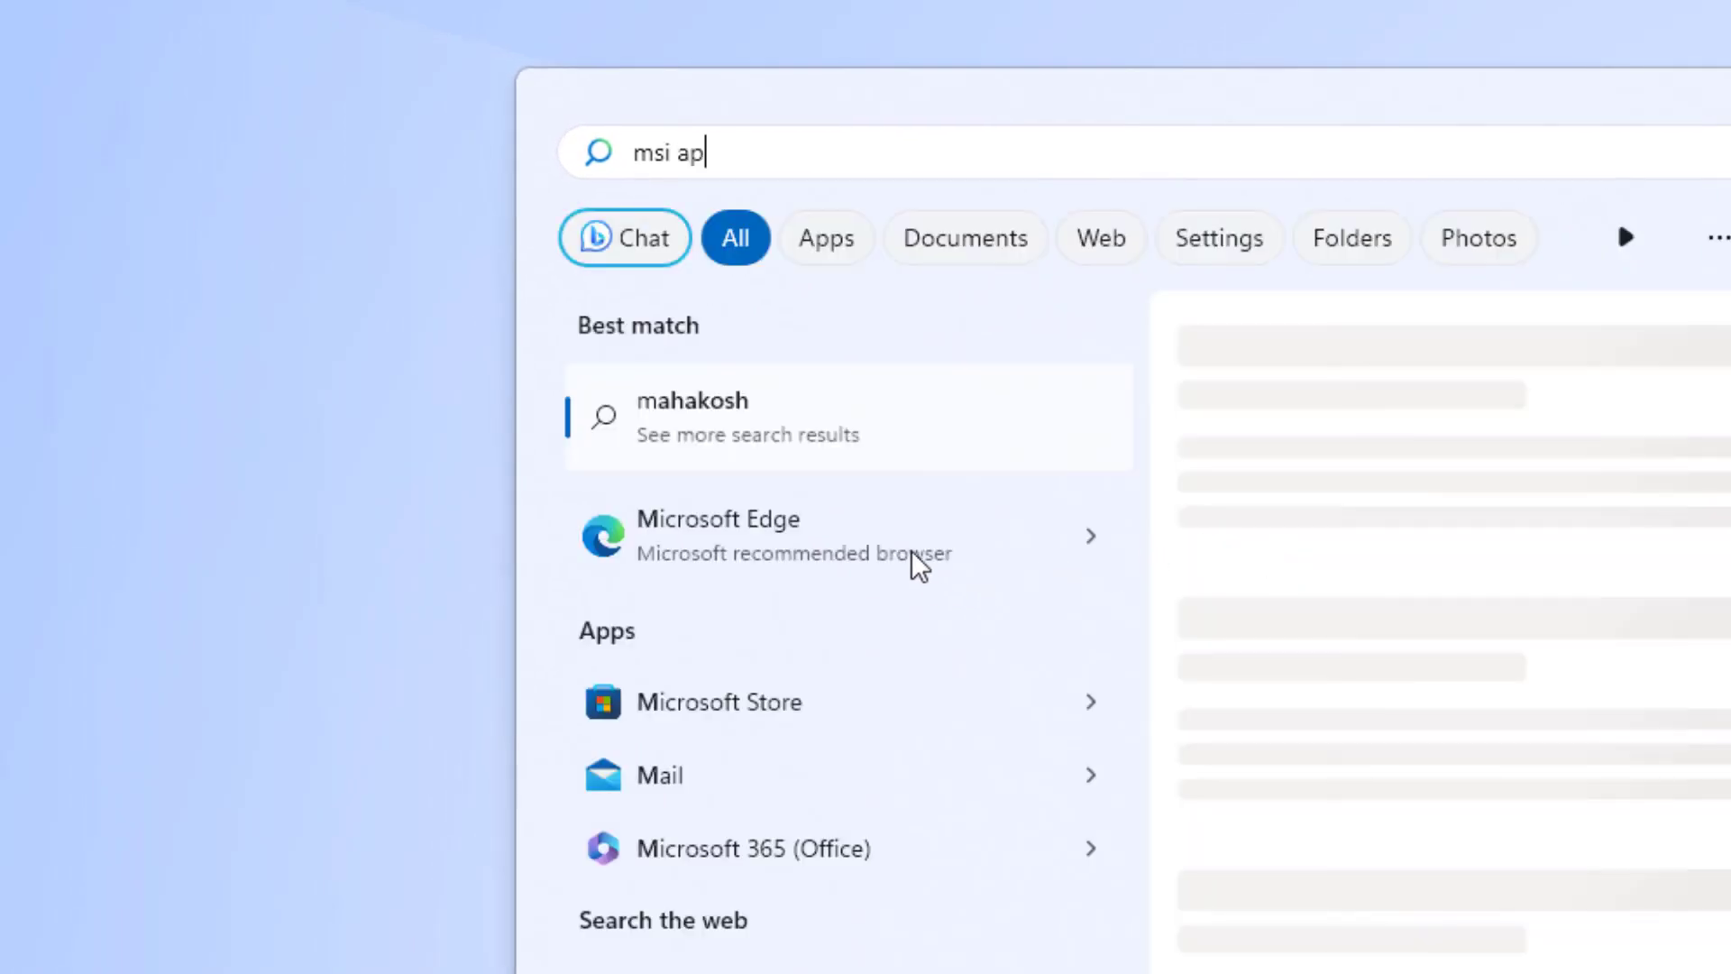
type("p")
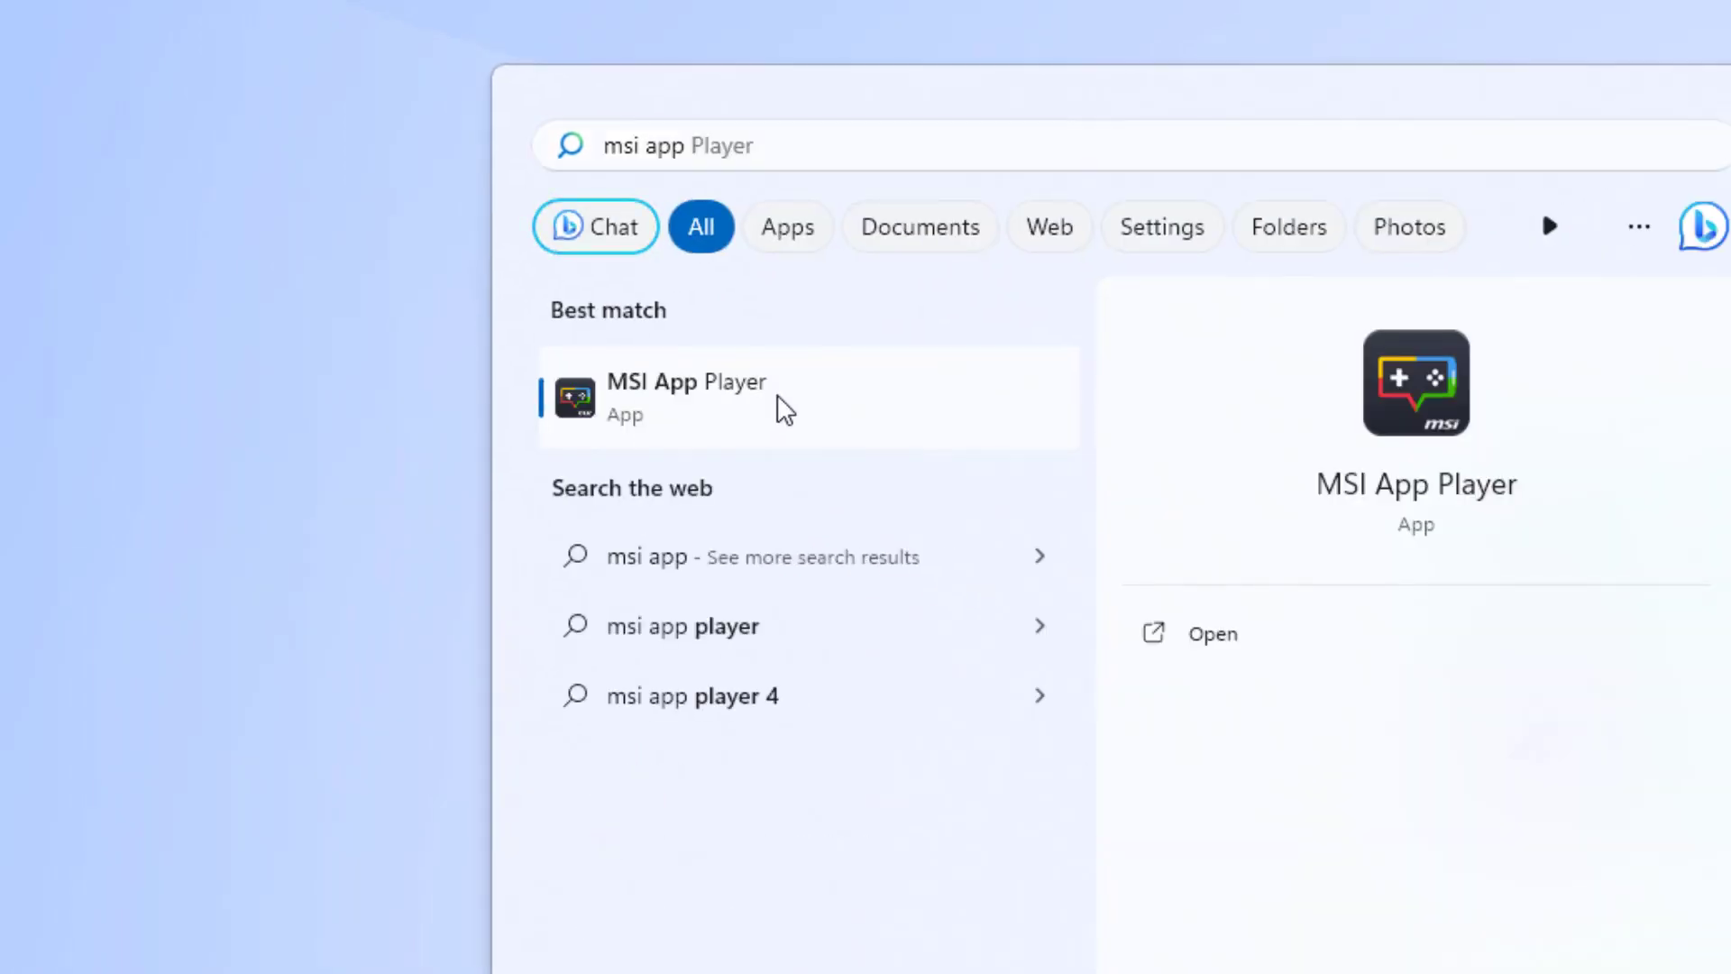
Launch MSI App Player from its best-match search result
left_click(785, 406)
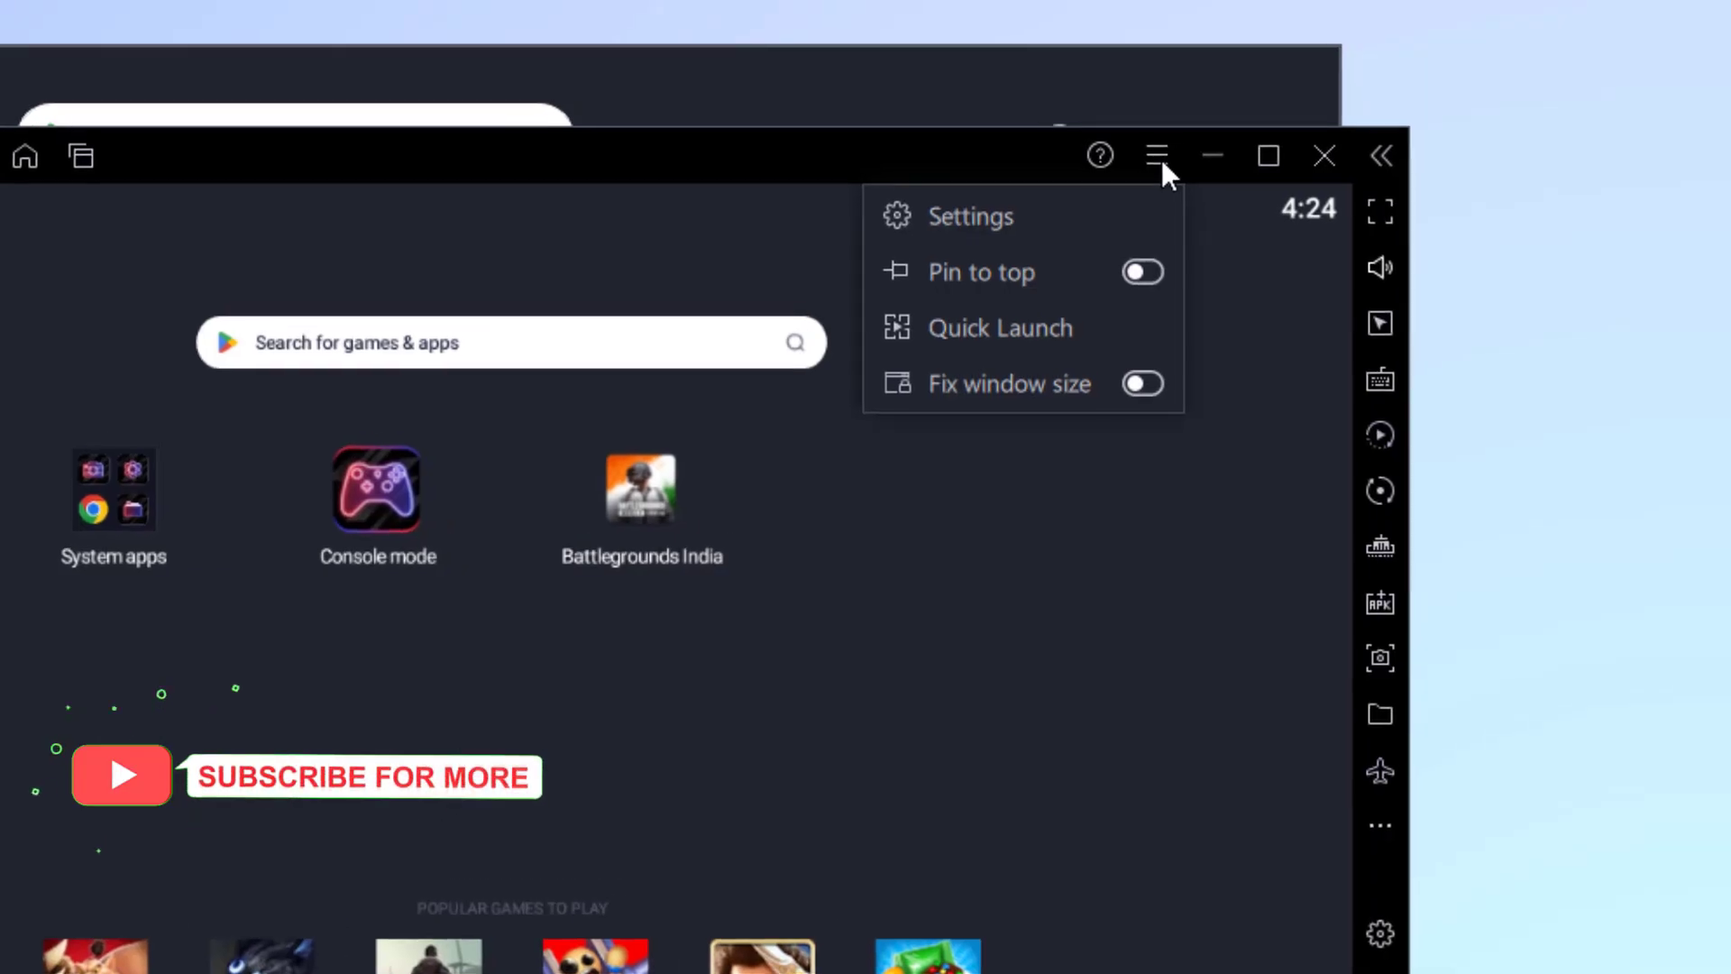
Keep CPU at High (4 Cores), memory at High (4 GB), and High Performance mode, then view Graphics
left_click(991, 227)
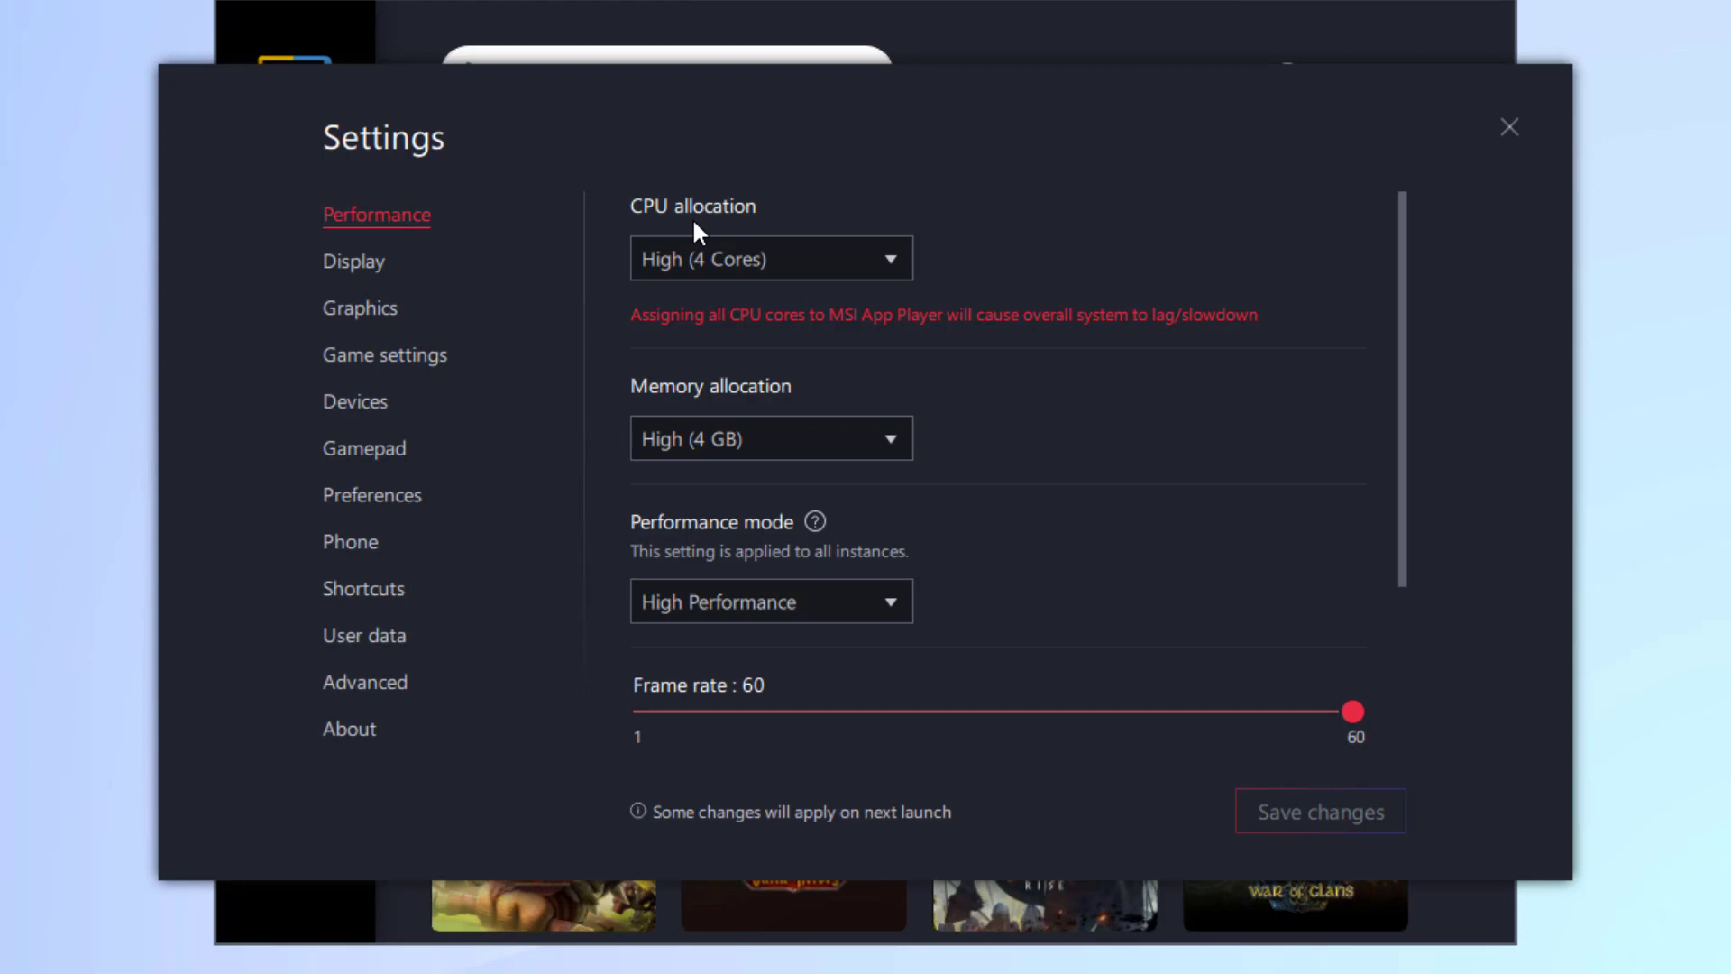
left_click(714, 266)
left_click(730, 304)
left_click(734, 431)
left_click(734, 483)
left_click(790, 601)
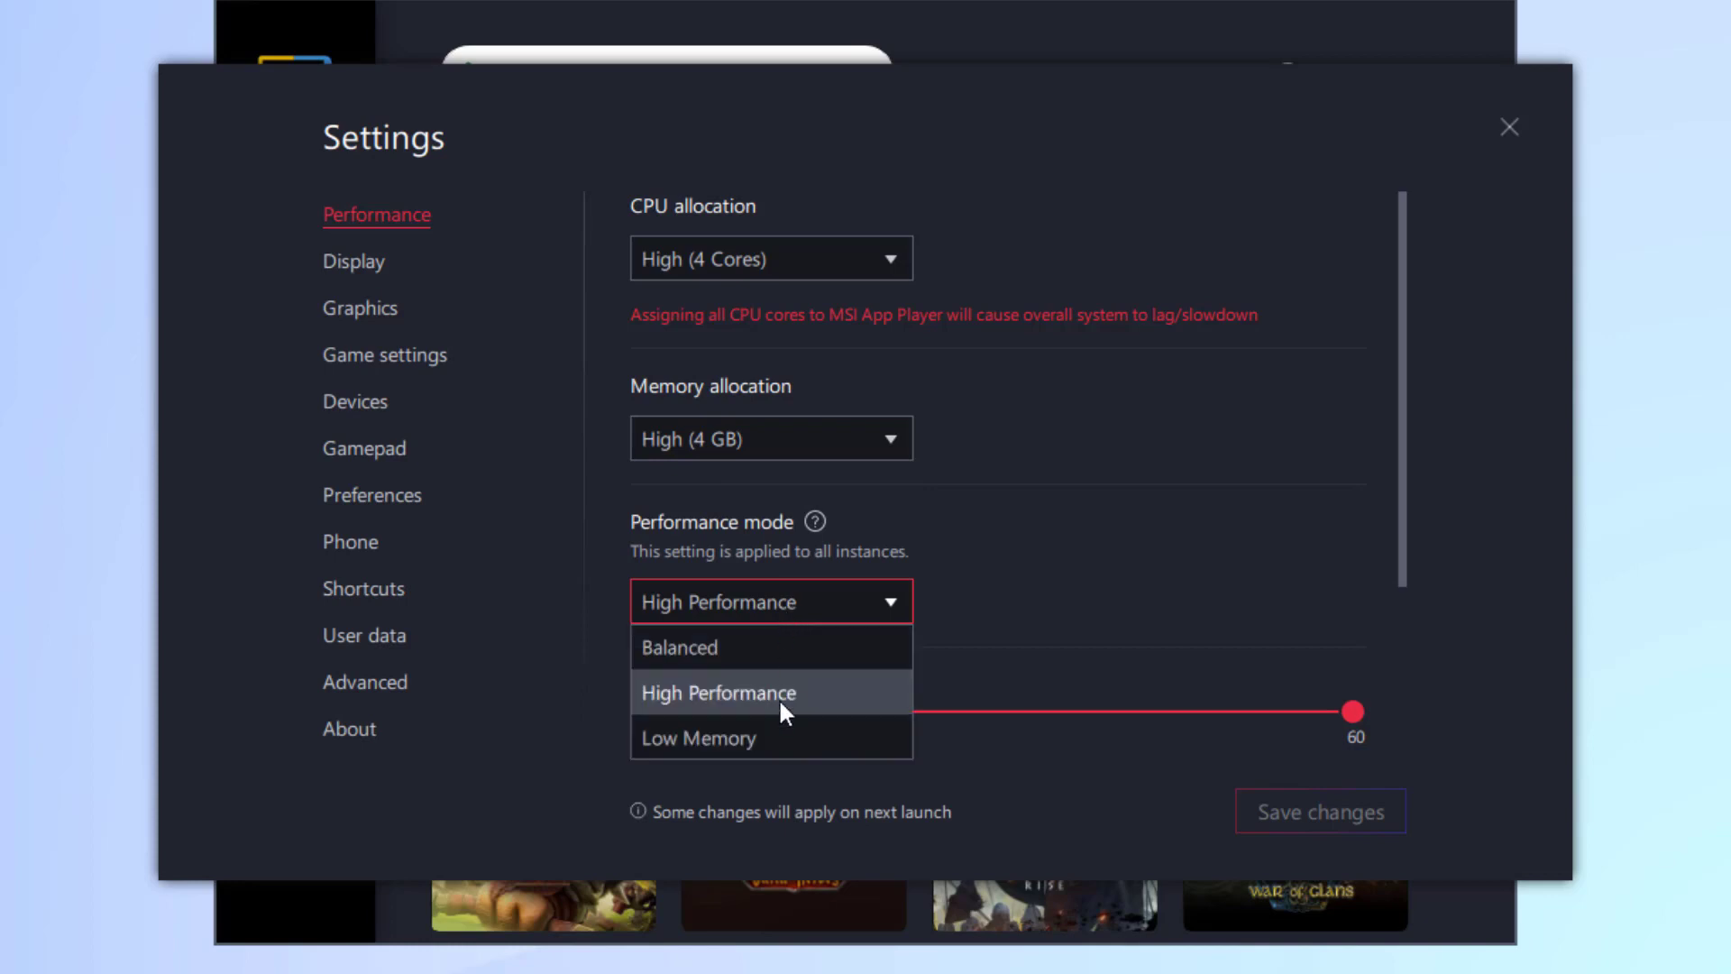
left_click(743, 694)
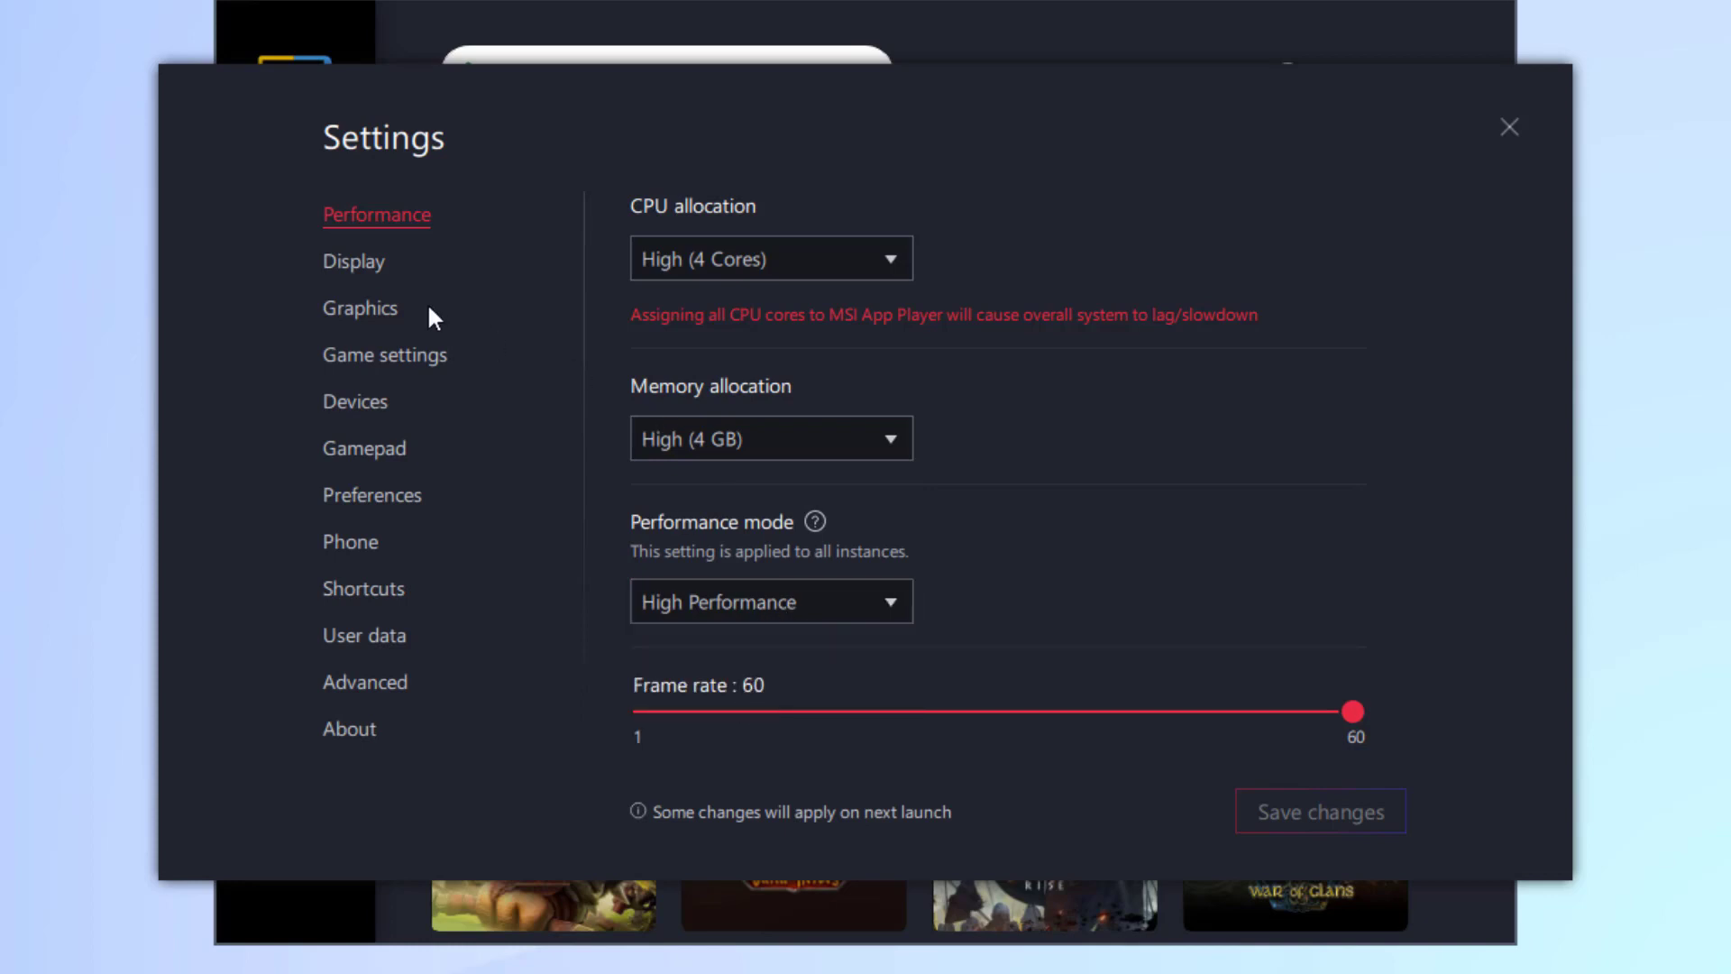
left_click(375, 310)
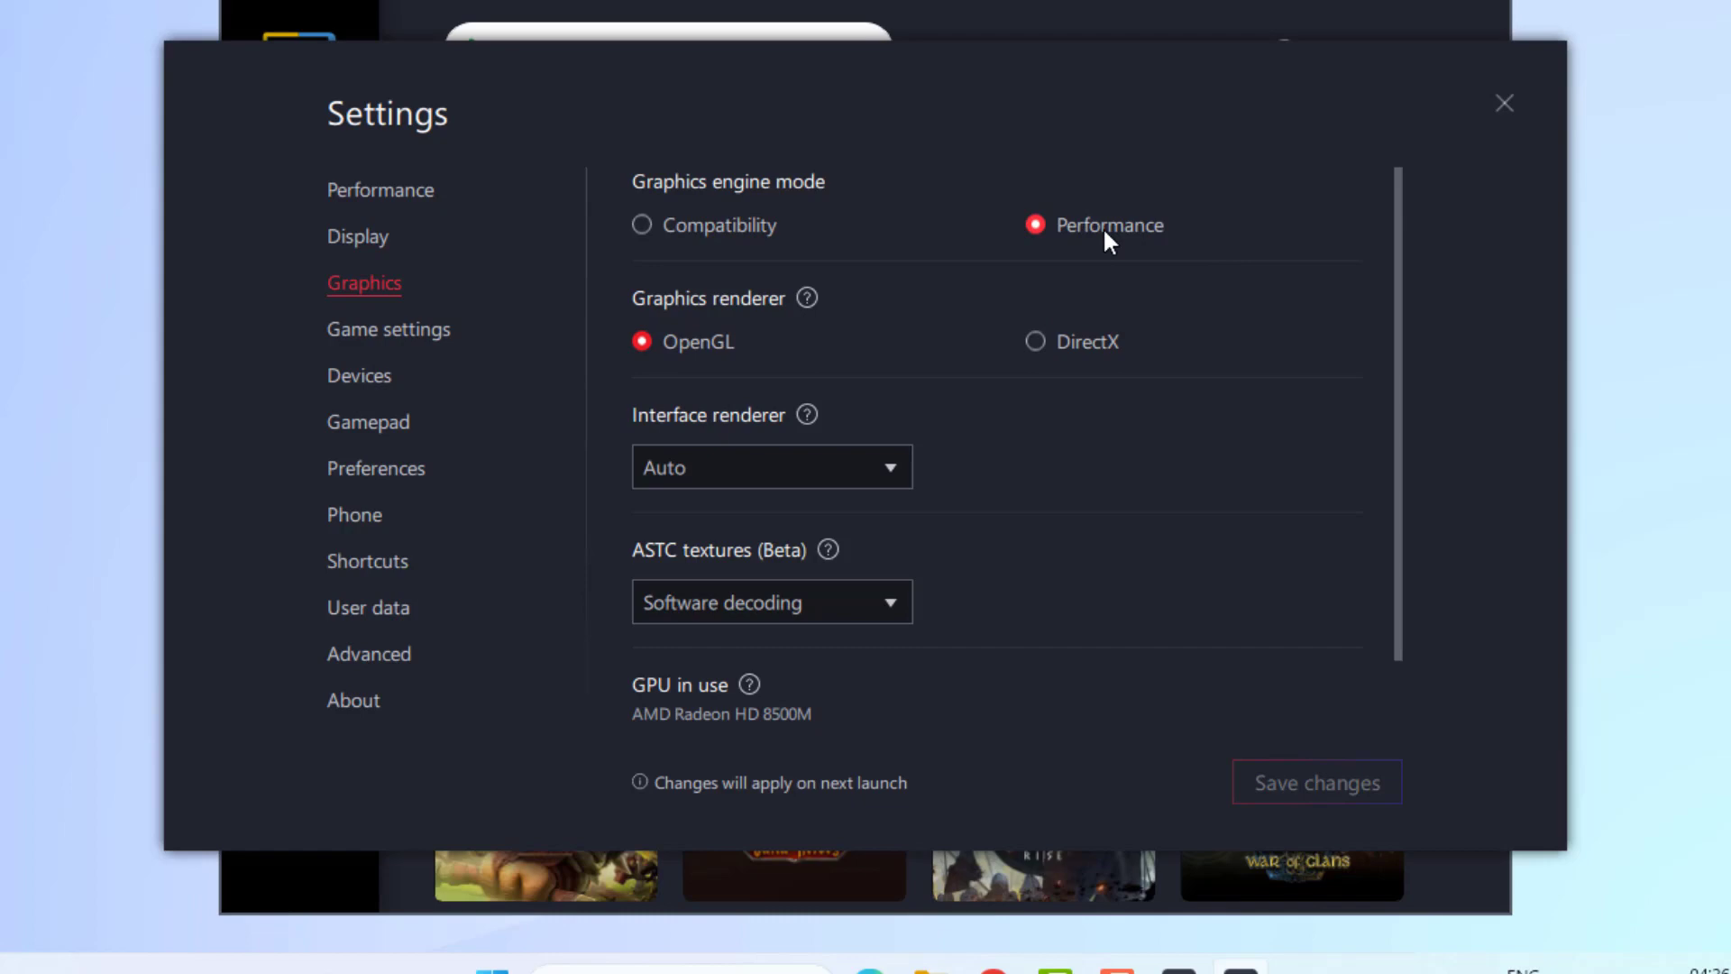
scroll(877, 389, "down", 2)
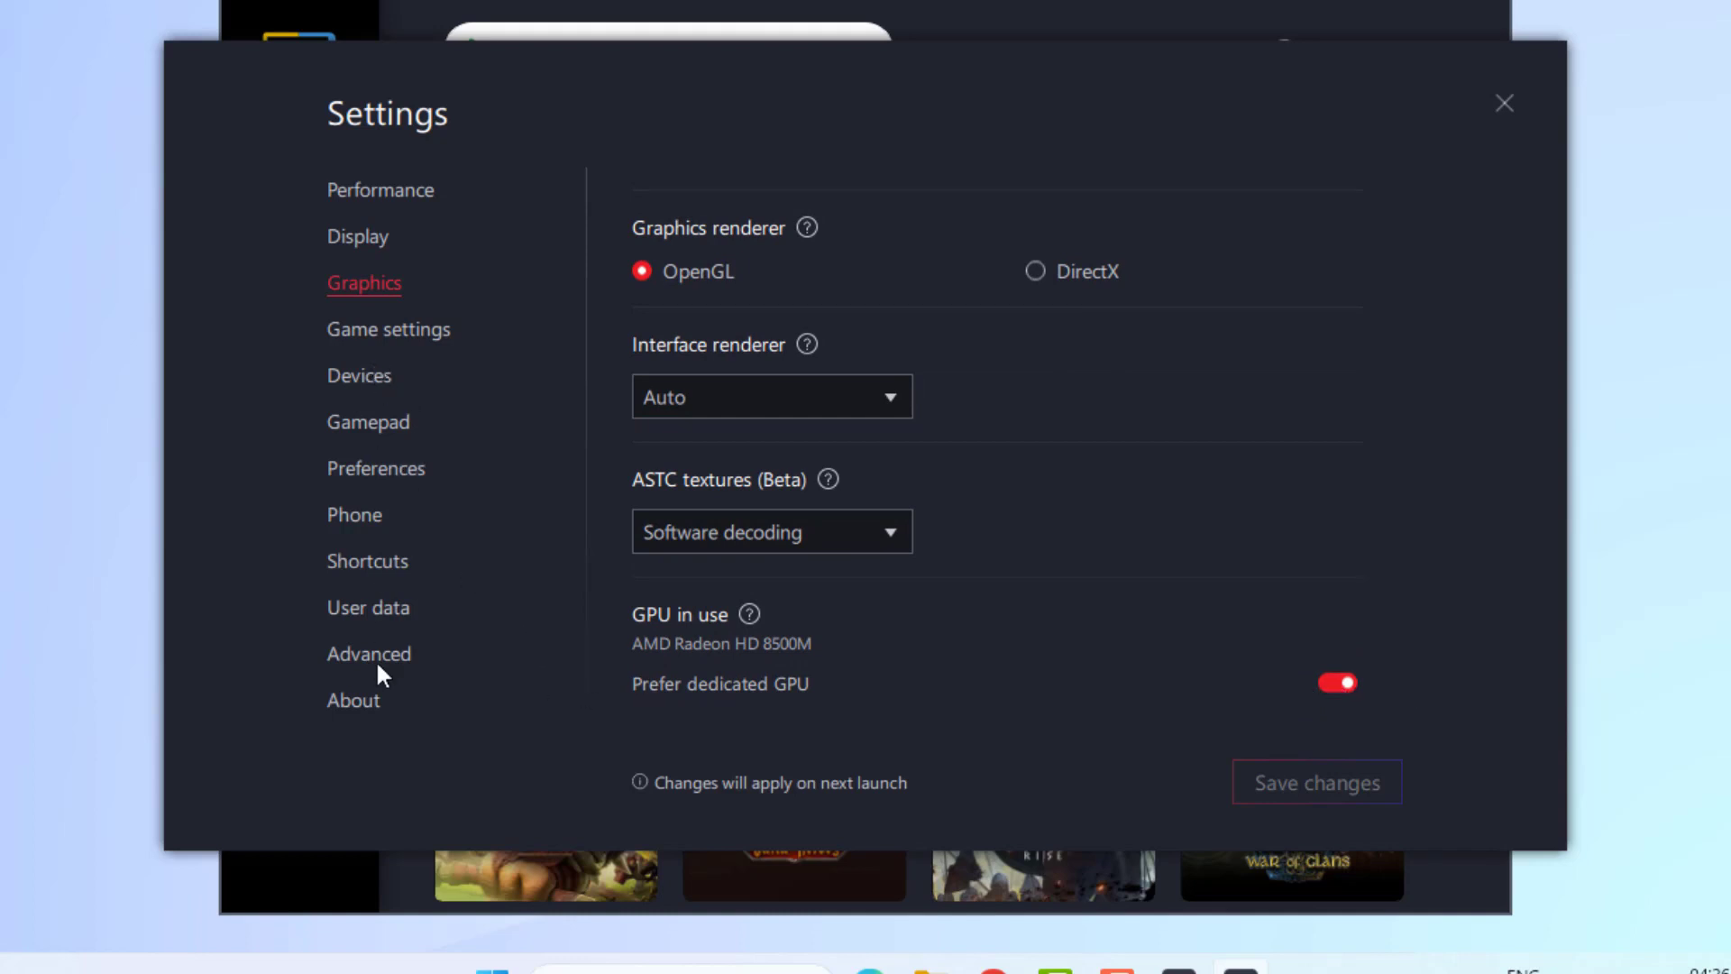
Confirm version 5.11.100.6311 is latest, then close the emulator settings and MSI App Player
left_click(365, 693)
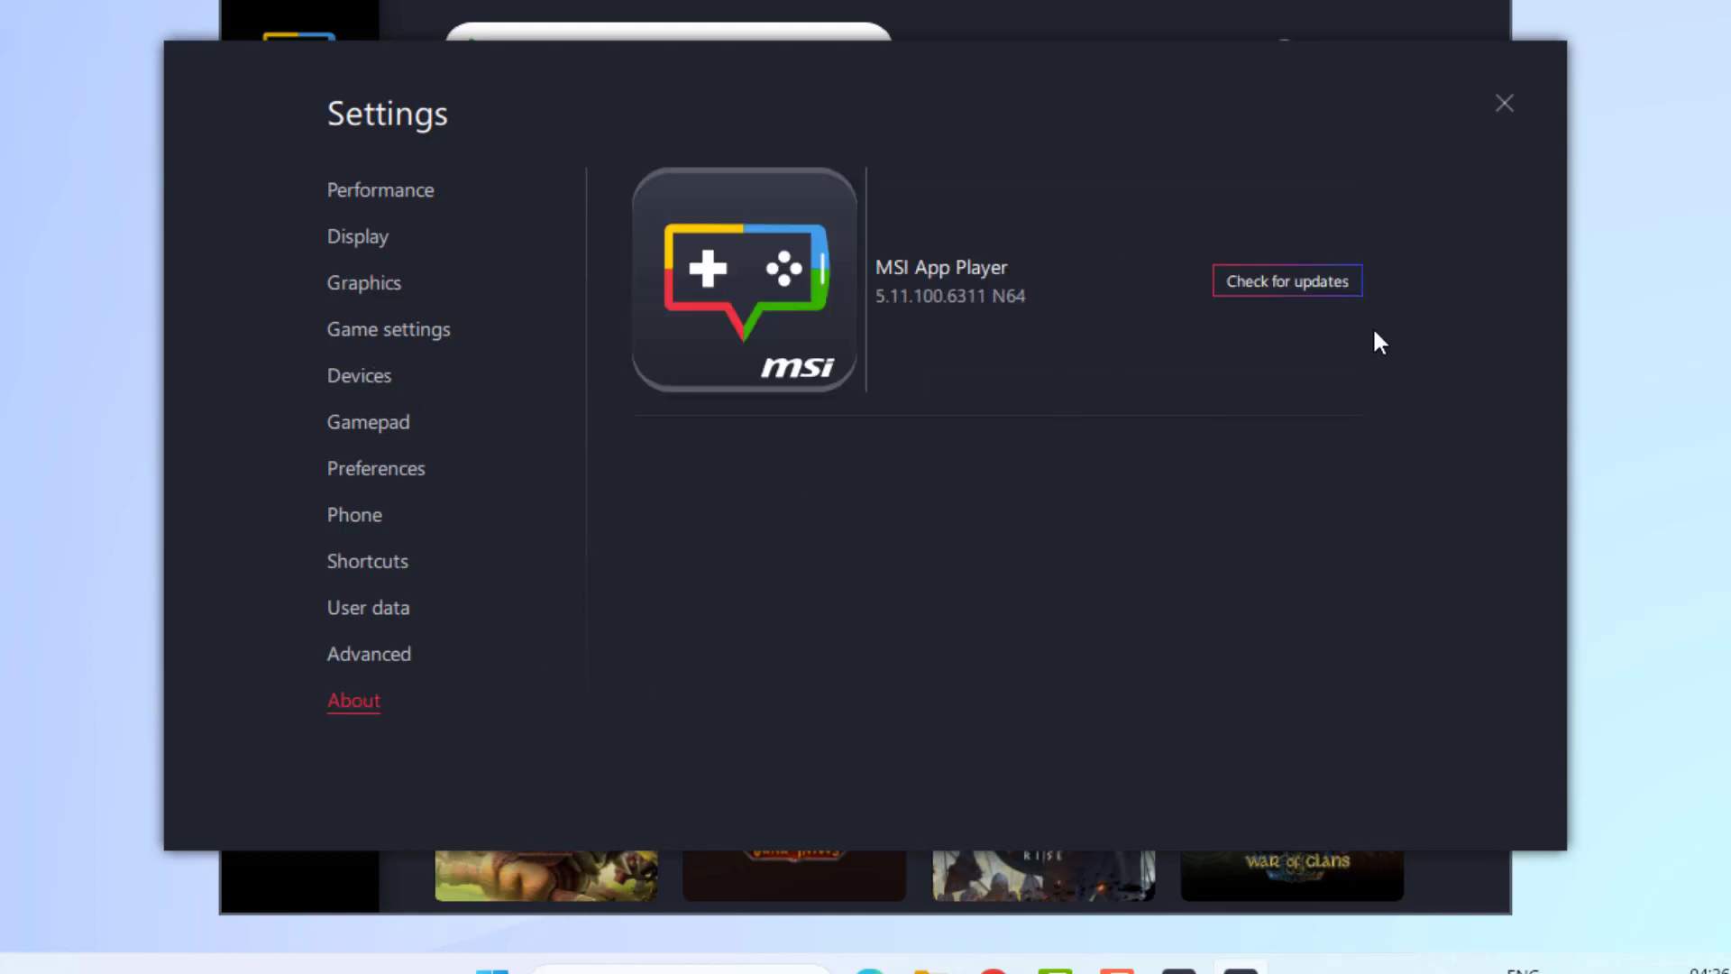
left_click(1283, 282)
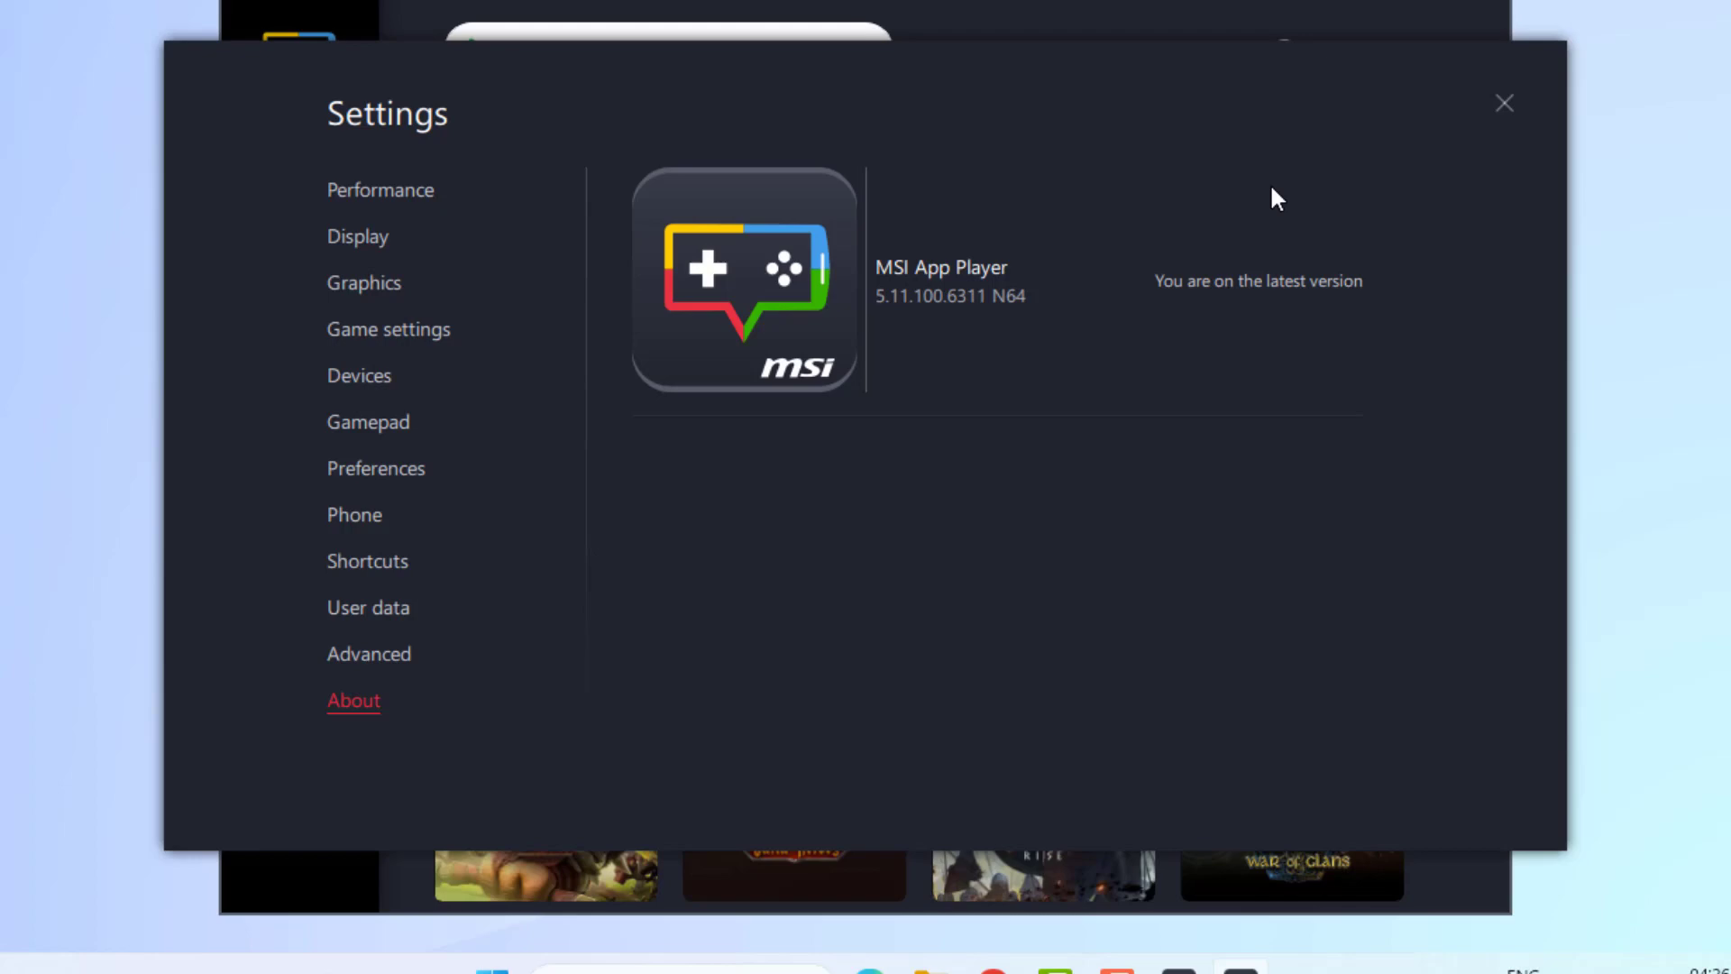
left_click(1504, 101)
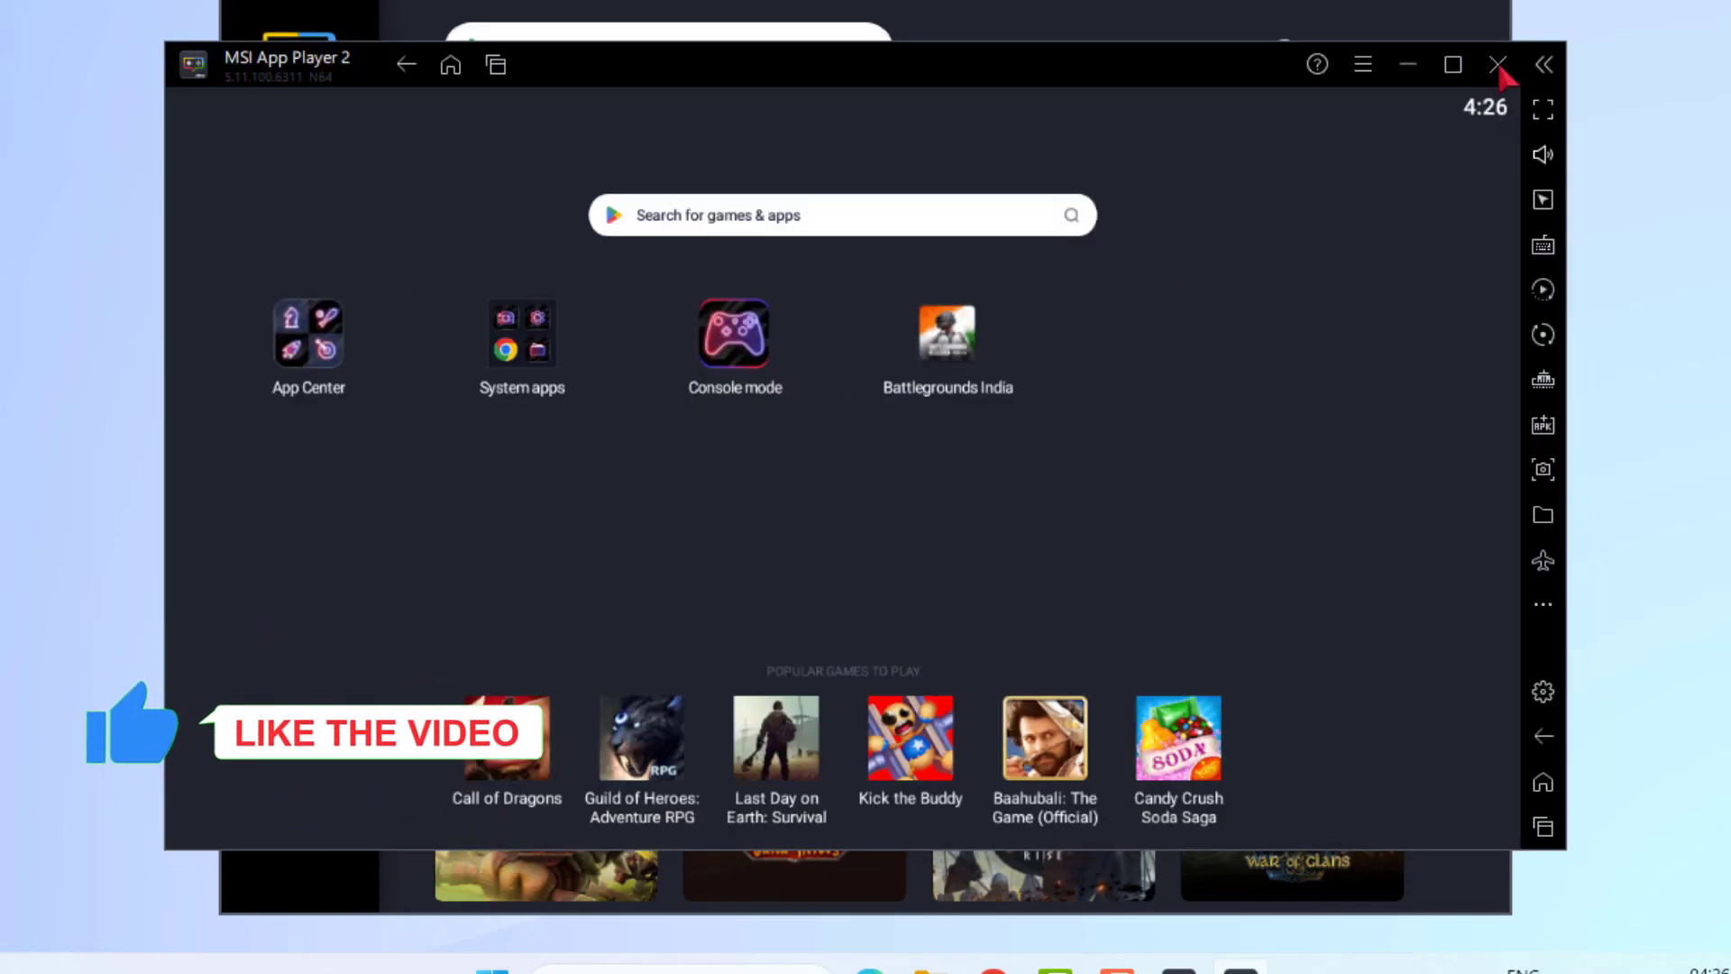
left_click(1499, 65)
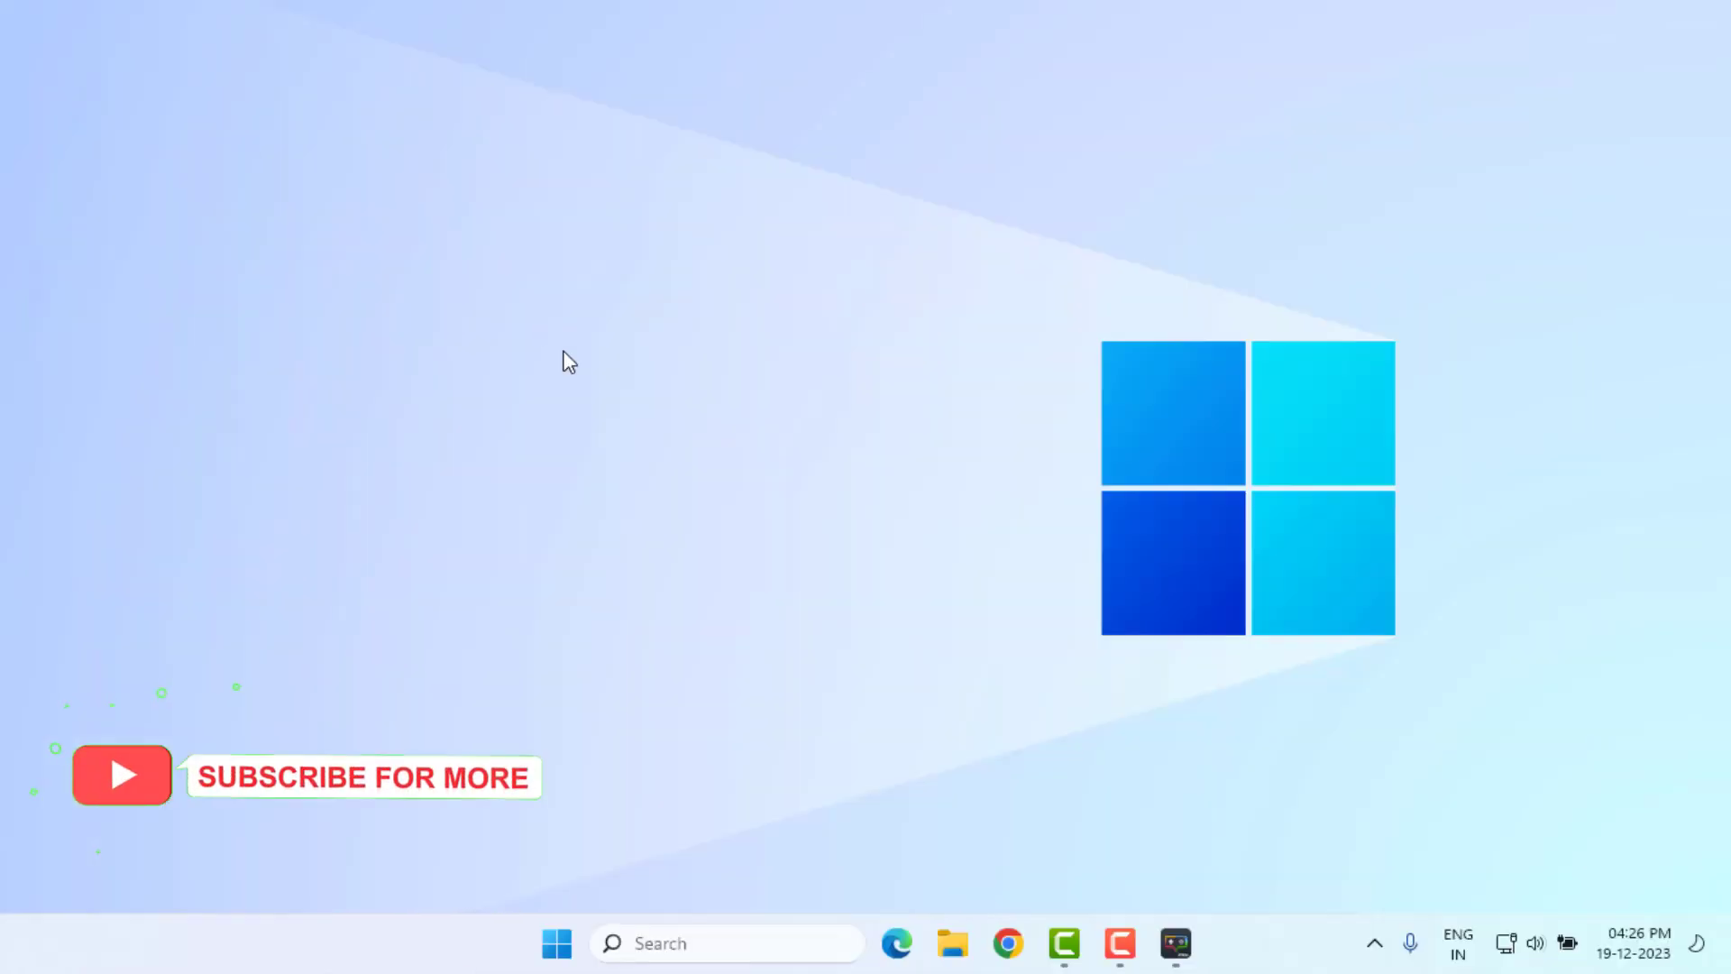